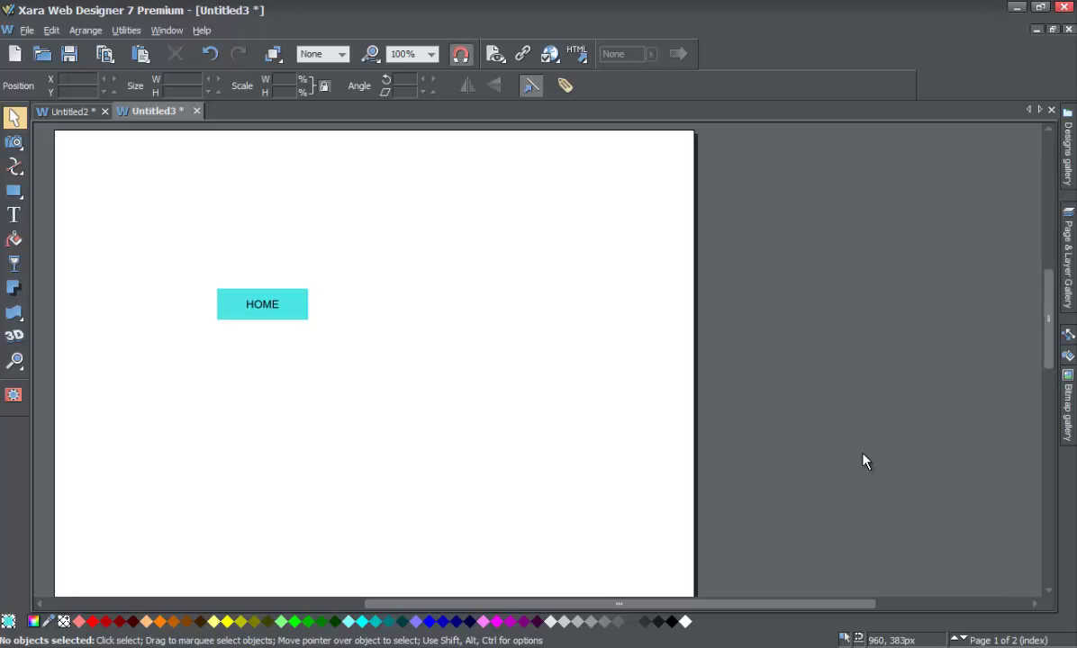
# Keep the Page & Layer Gallery pinned open and preview the web page to check the HOME button's mouse-over effect.
pyautogui.click(1070, 284)
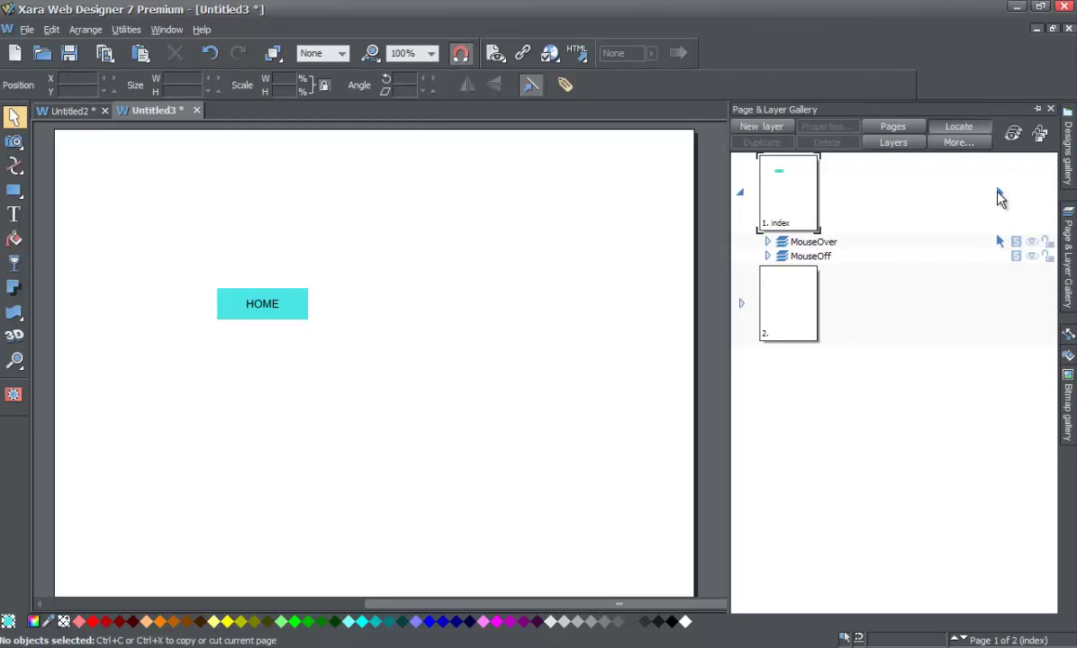
pyautogui.click(1037, 111)
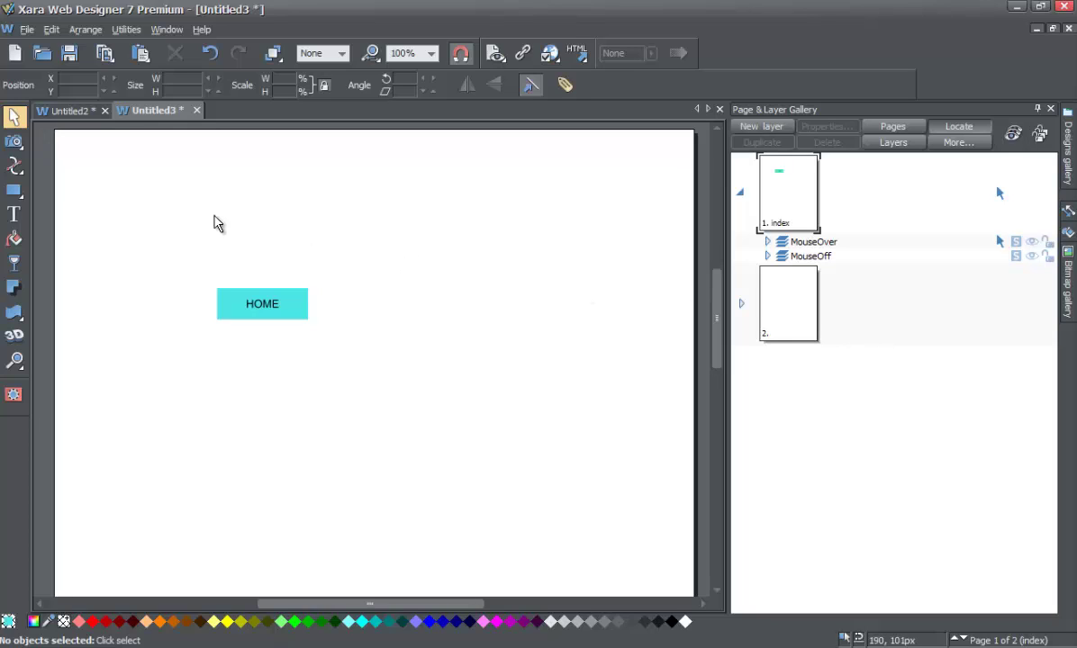
pyautogui.click(27, 29)
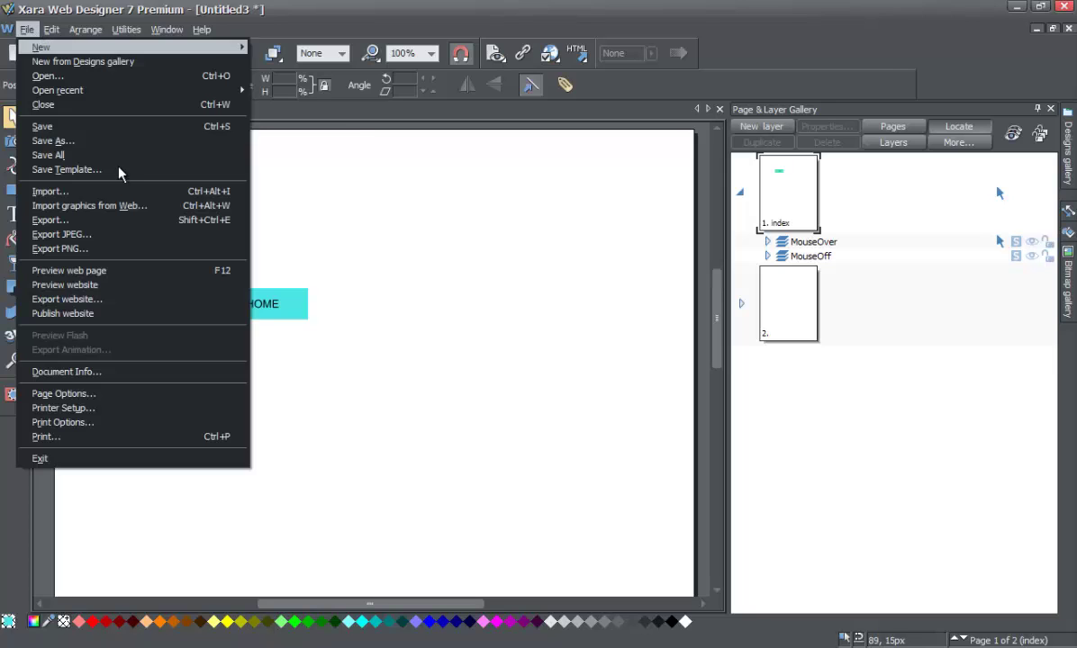
pyautogui.click(154, 270)
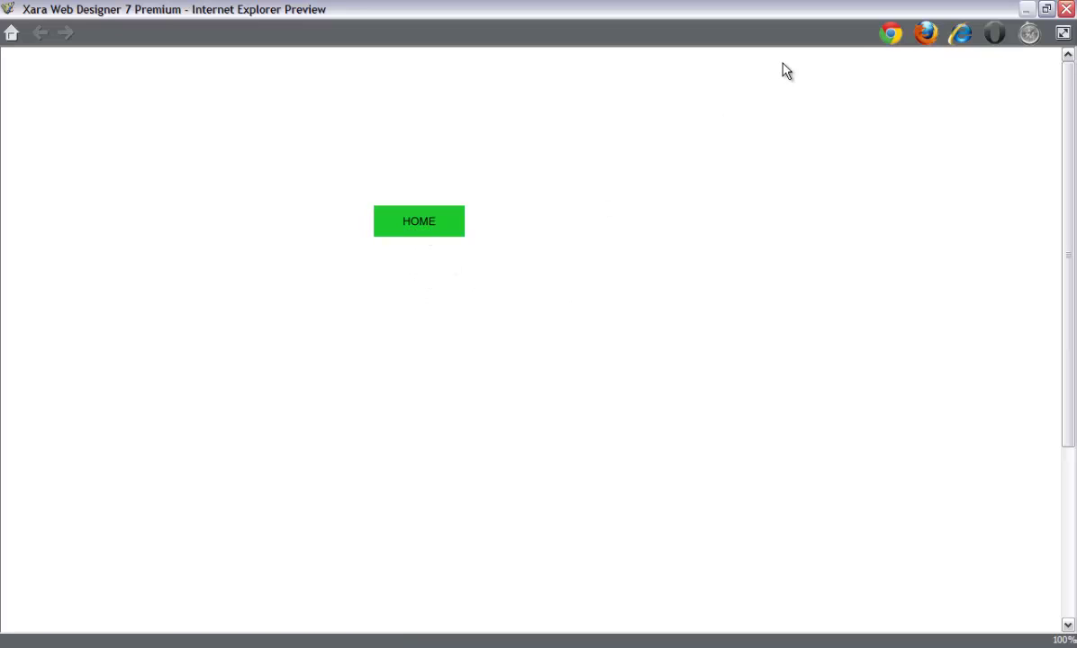
pyautogui.click(1064, 11)
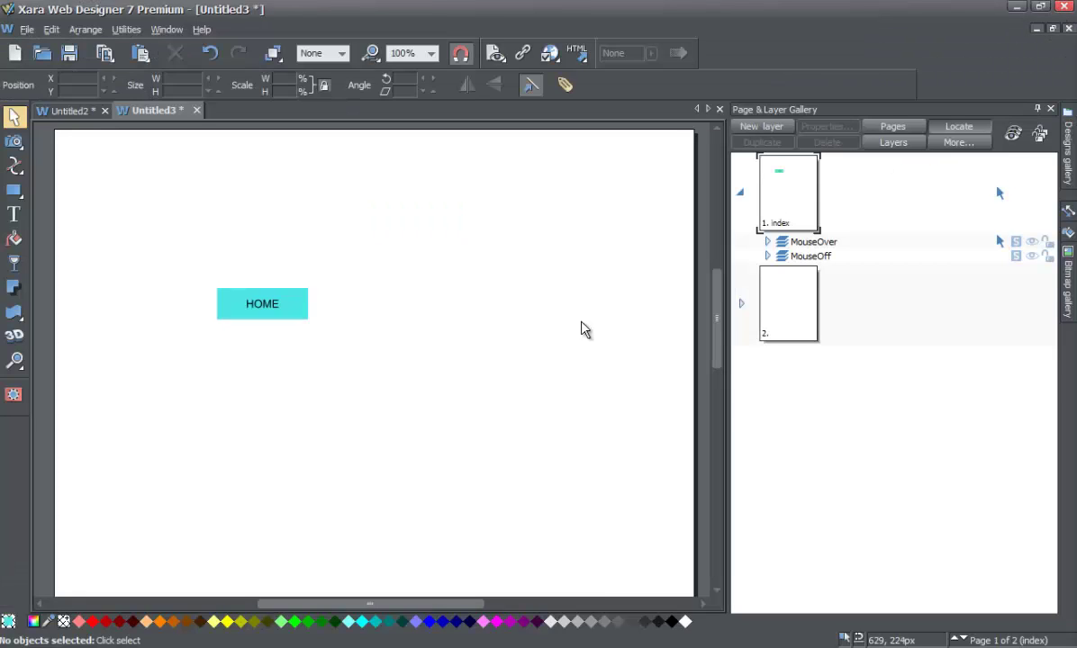
# Create a navigation bar from the two-layer HOME button design, keeping the button in view beside its properties.
pyautogui.rightClick(290, 307)
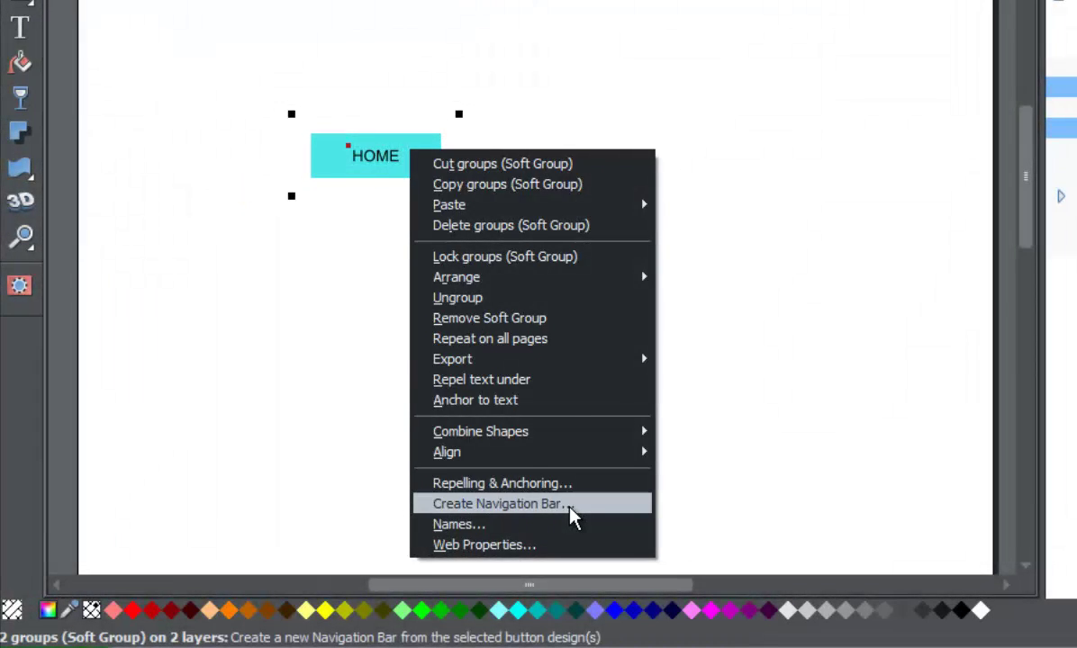
pyautogui.click(573, 504)
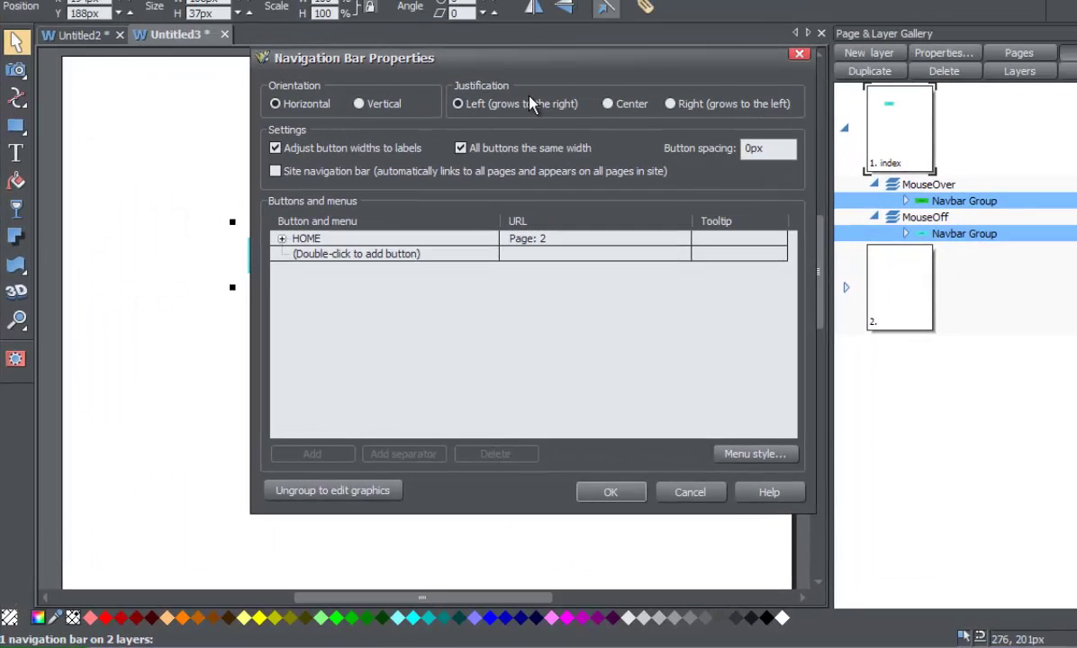
pyautogui.moveTo(449, 72); pyautogui.dragTo(604, 100)
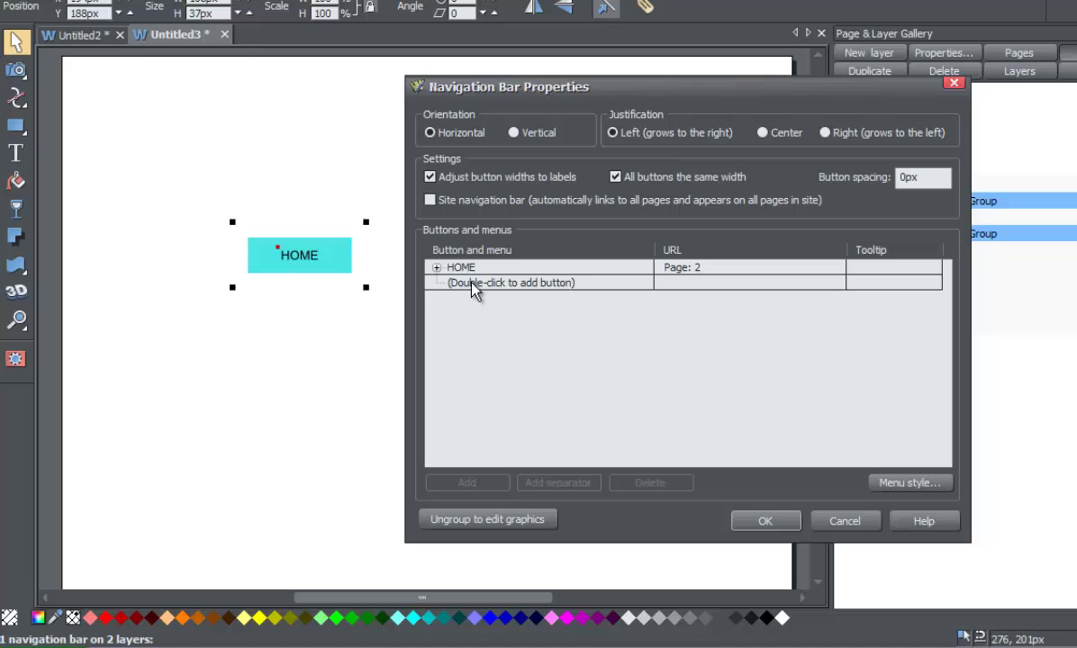
pyautogui.moveTo(542, 87); pyautogui.dragTo(598, 85)
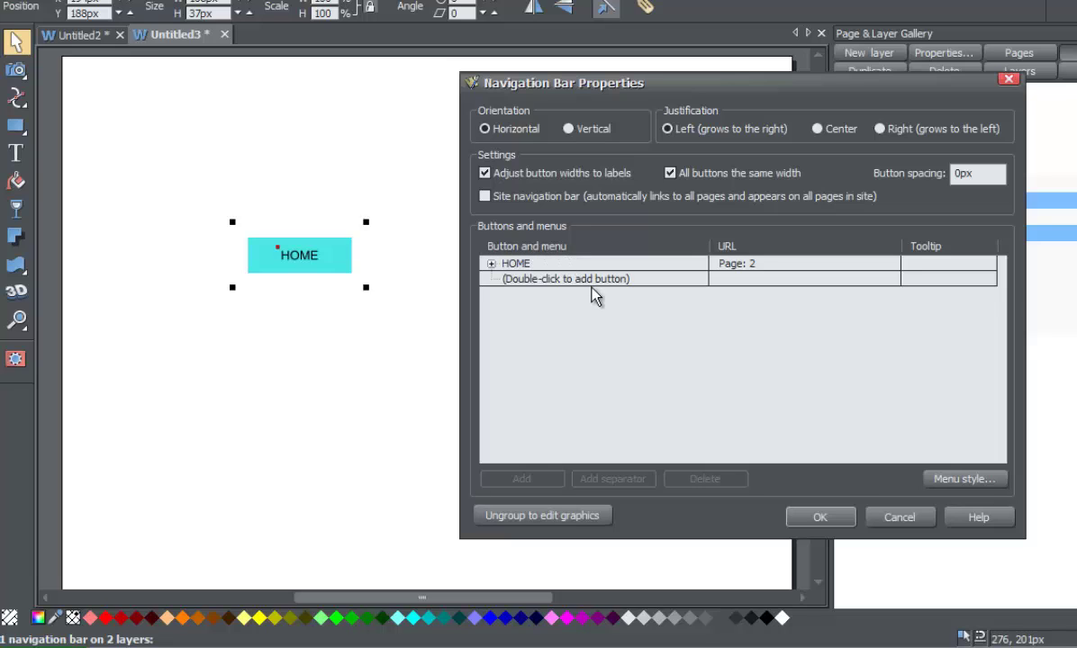
# Add a button labelled PRODUCTS after HOME in the navigation bar.
pyautogui.click(531, 265)
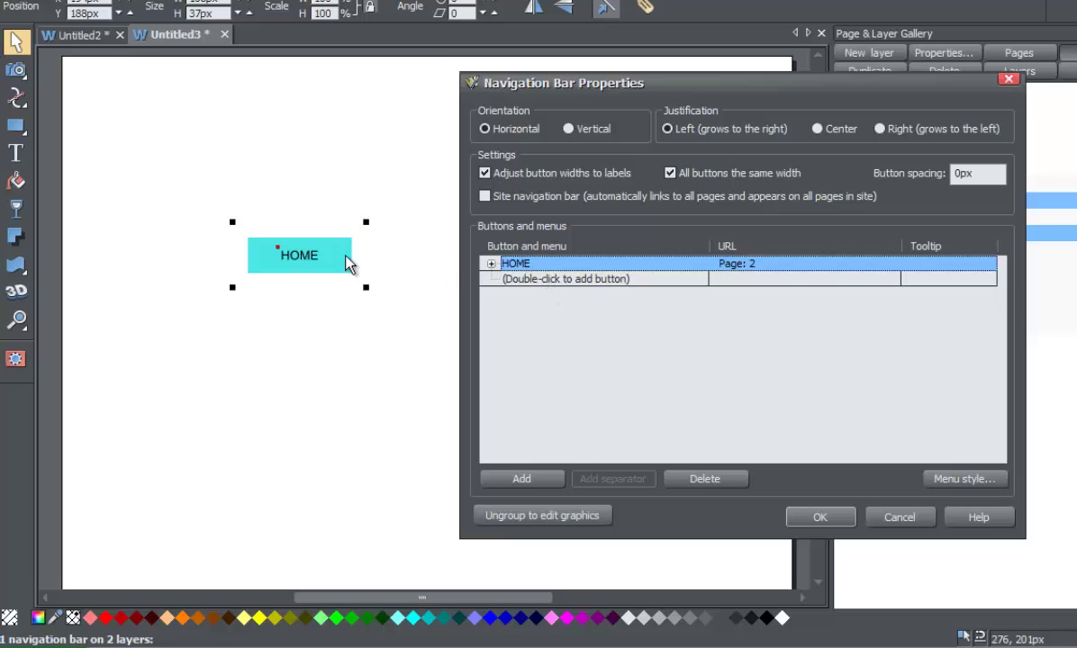
pyautogui.click(540, 478)
pyautogui.moveTo(621, 86); pyautogui.dragTo(736, 83)
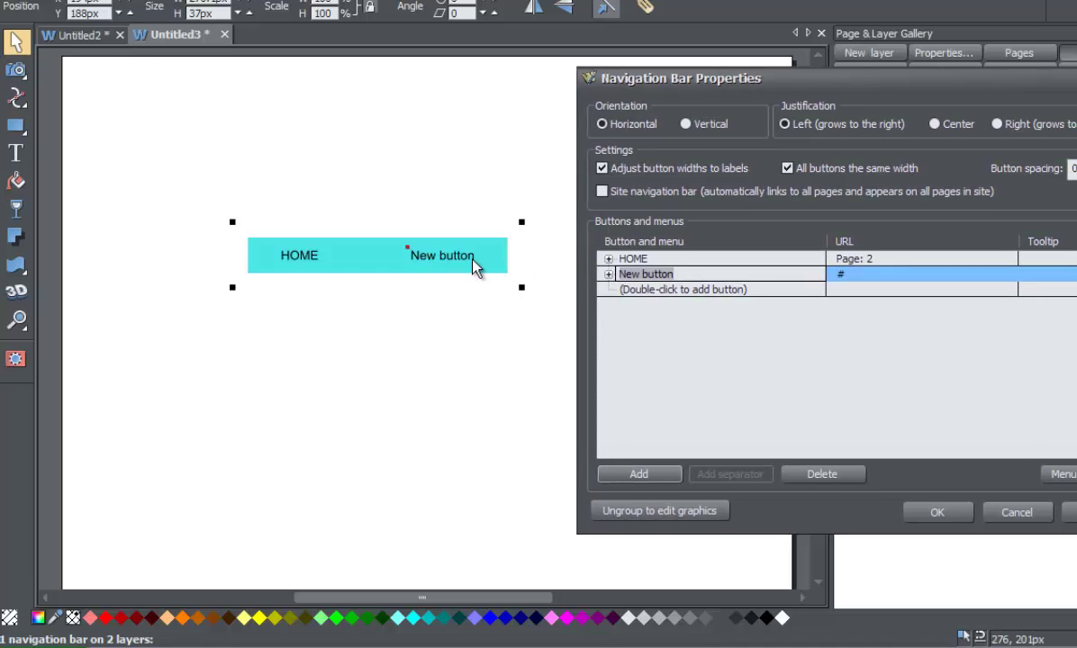
pyautogui.press('End')
pyautogui.write('PRODUCTS')
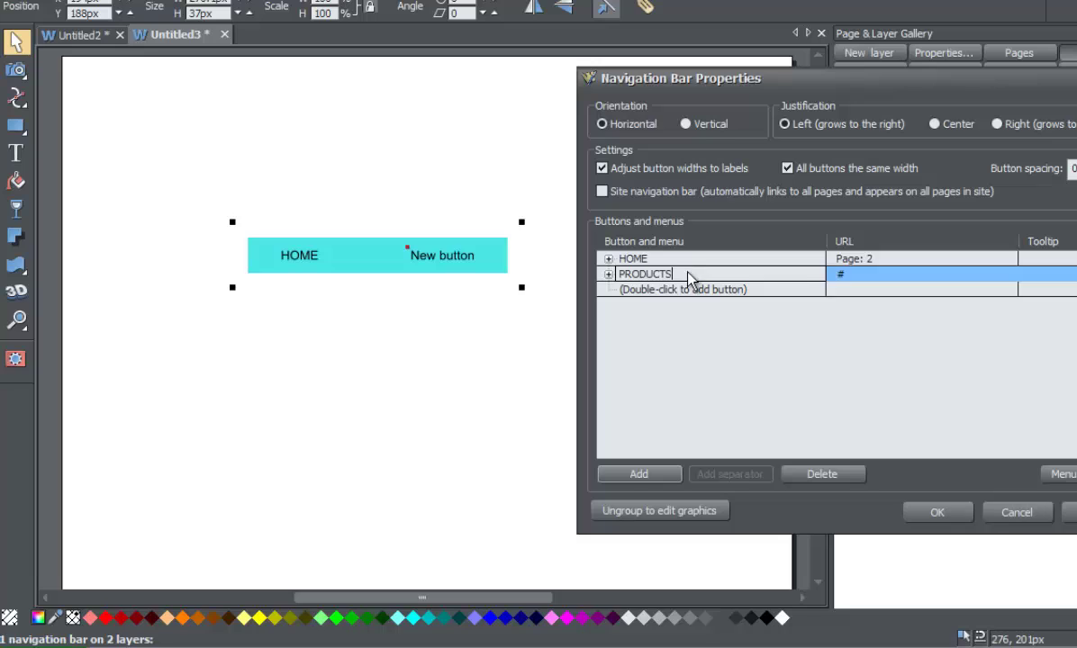
pyautogui.press('Return')
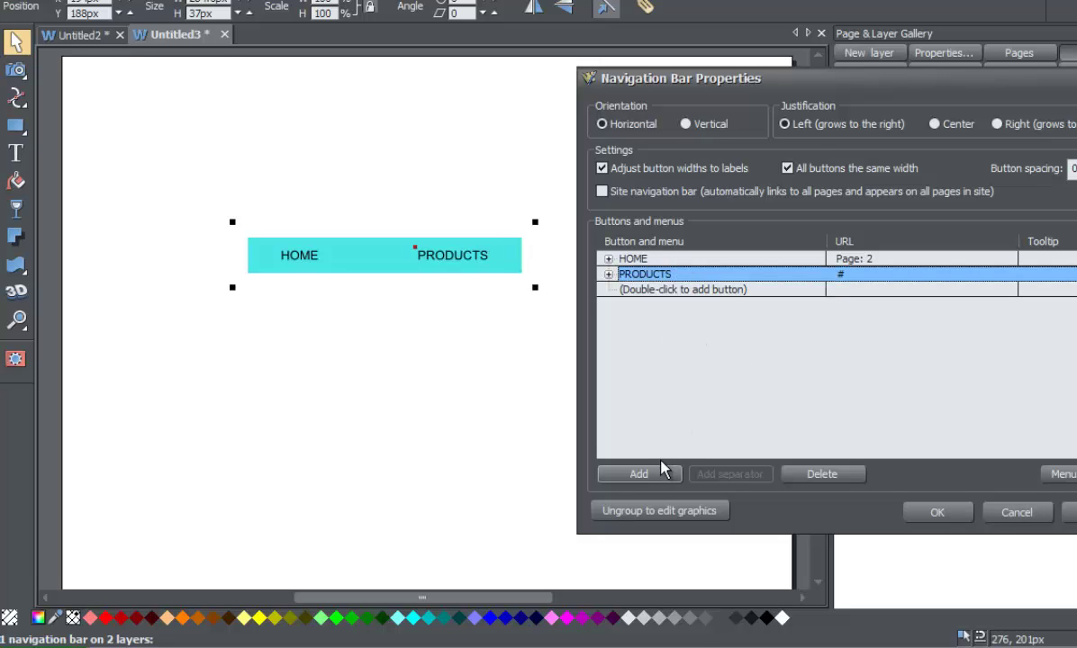
# Add a third navigation bar button labelled SERVICES after PRODUCTS.
pyautogui.click(638, 474)
pyautogui.moveTo(724, 77); pyautogui.dragTo(823, 74)
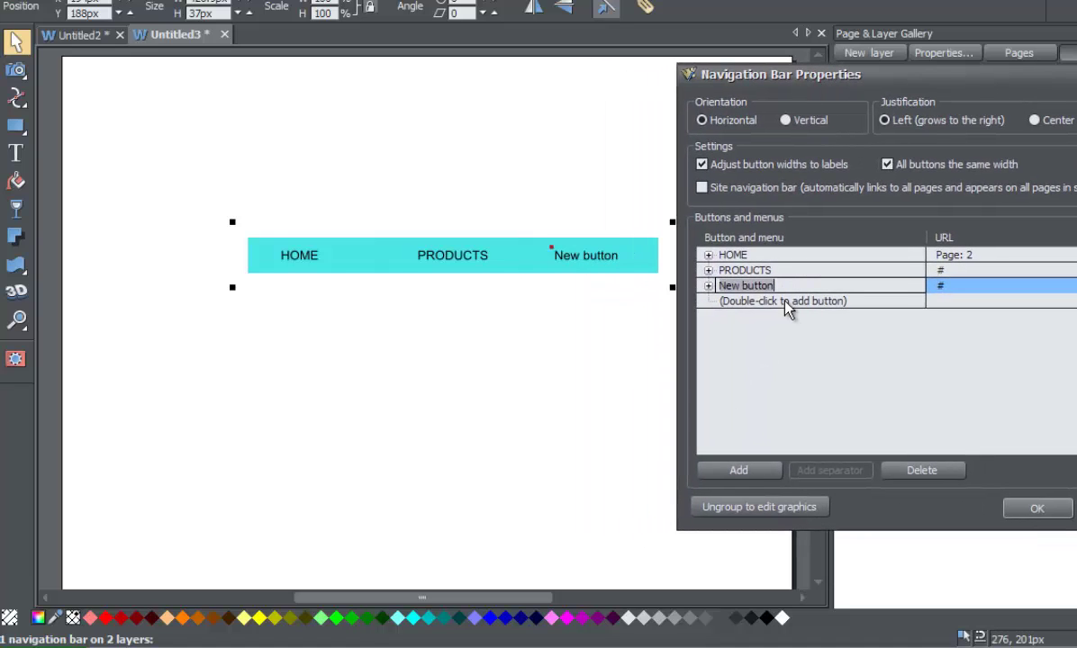
pyautogui.write('SERVICES')
pyautogui.press('Return')
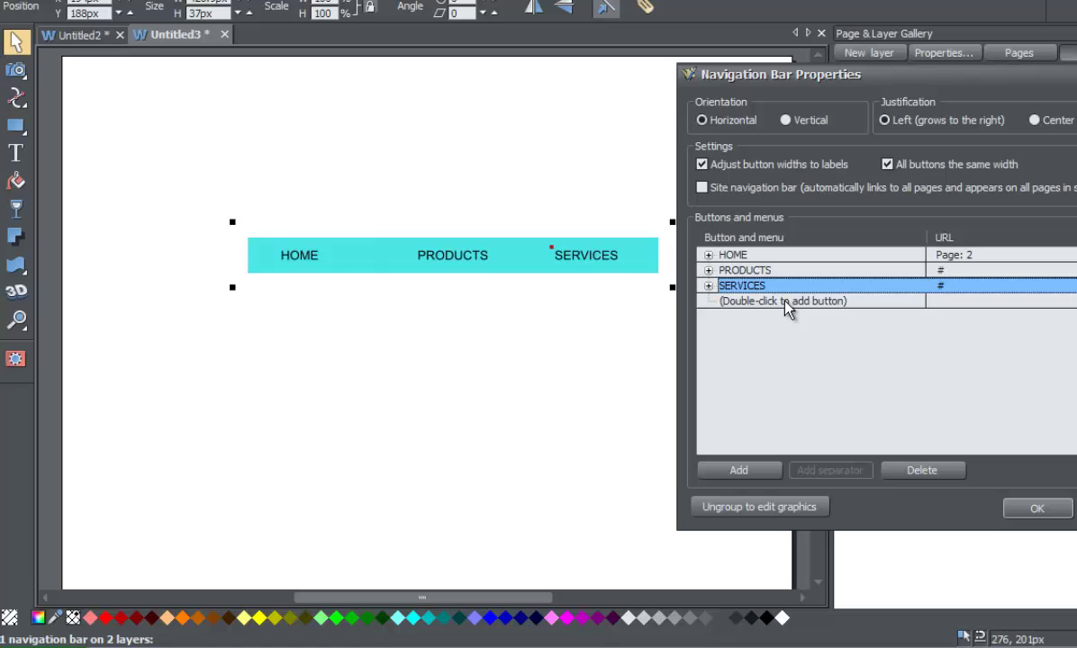
pyautogui.moveTo(986, 80)
pyautogui.mouseDown()
pyautogui.moveTo(964, 70)
pyautogui.moveTo(989, 73)
pyautogui.mouseUp()
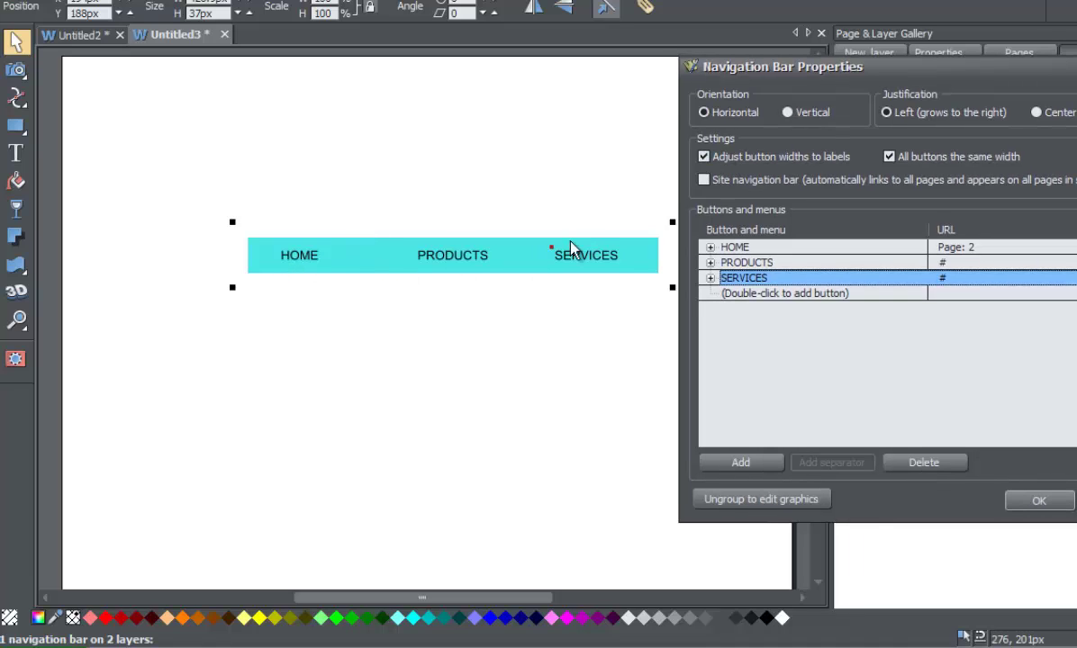
# Set the navigation bar's button spacing to 10px and view the gaps between the buttons.
pyautogui.moveTo(1004, 82); pyautogui.dragTo(878, 89)
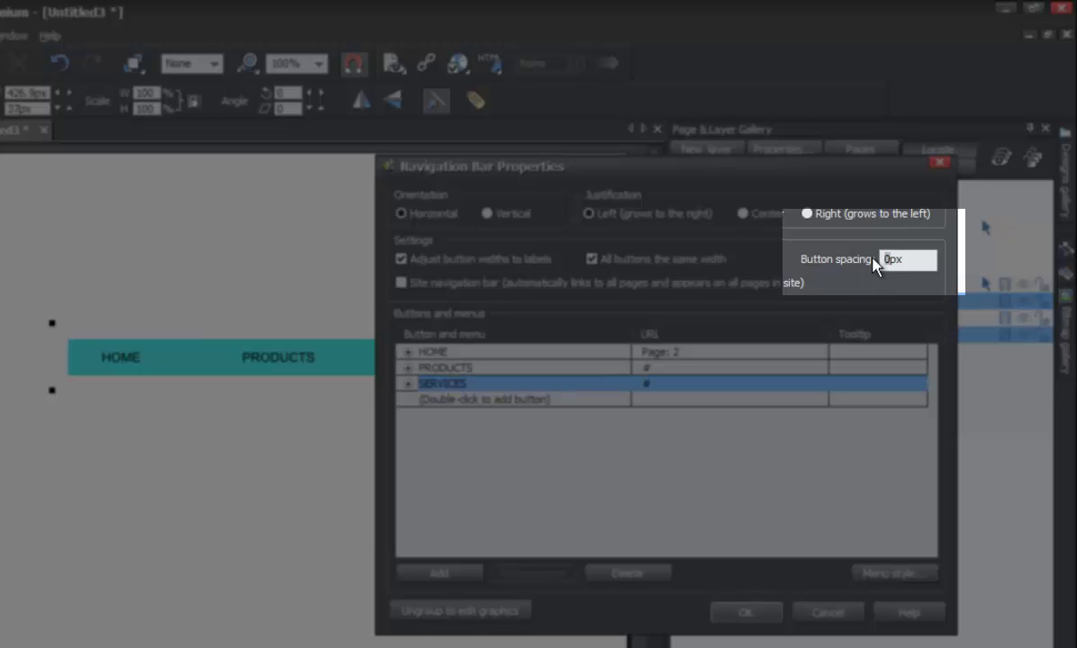
pyautogui.write('1')
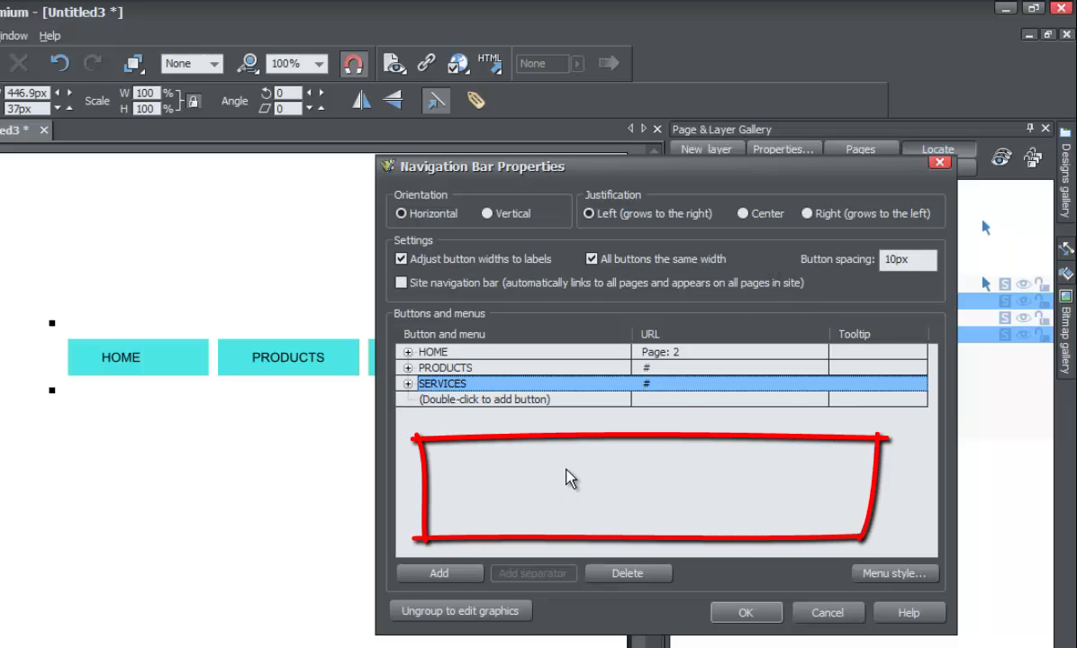
pyautogui.moveTo(555, 163)
pyautogui.mouseDown()
pyautogui.moveTo(675, 155)
pyautogui.moveTo(740, 173)
pyautogui.mouseUp()
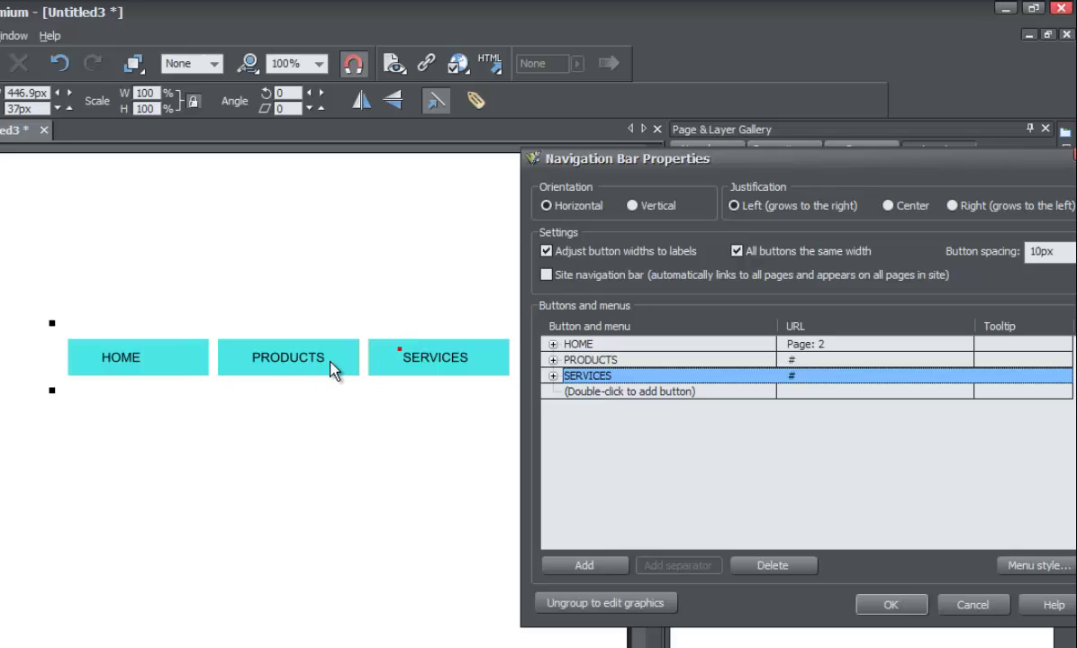
pyautogui.moveTo(699, 162)
pyautogui.mouseDown()
pyautogui.moveTo(660, 150)
pyautogui.moveTo(705, 155)
pyautogui.mouseUp()
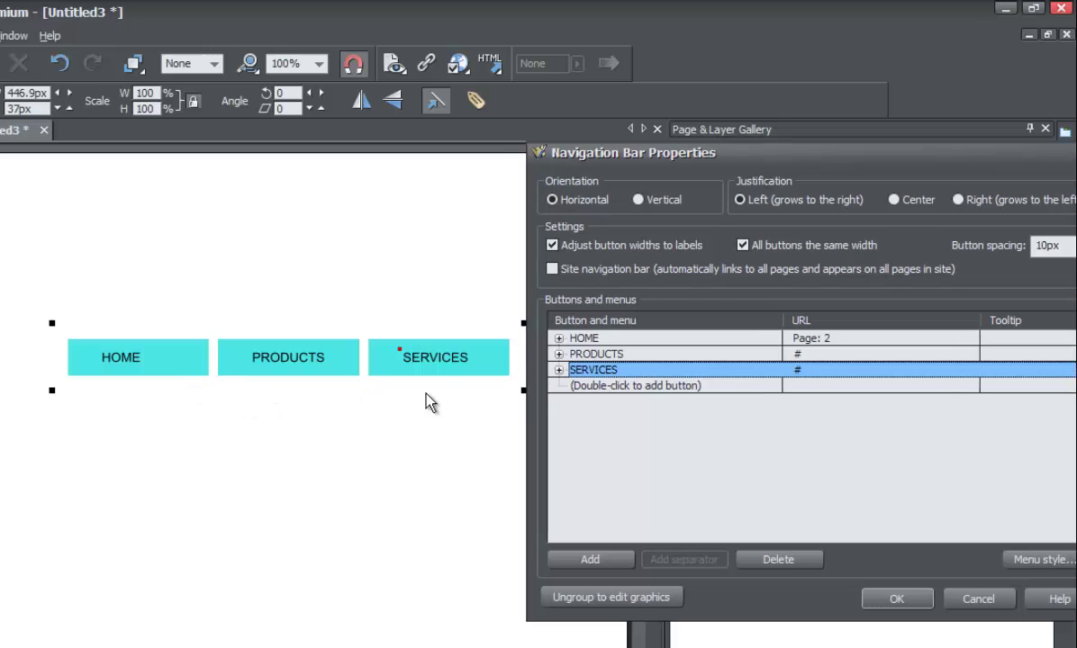
# Rename the PRODUCTS button in the navigation bar to PRODUCTS FOR YOU.
pyautogui.click(623, 355)
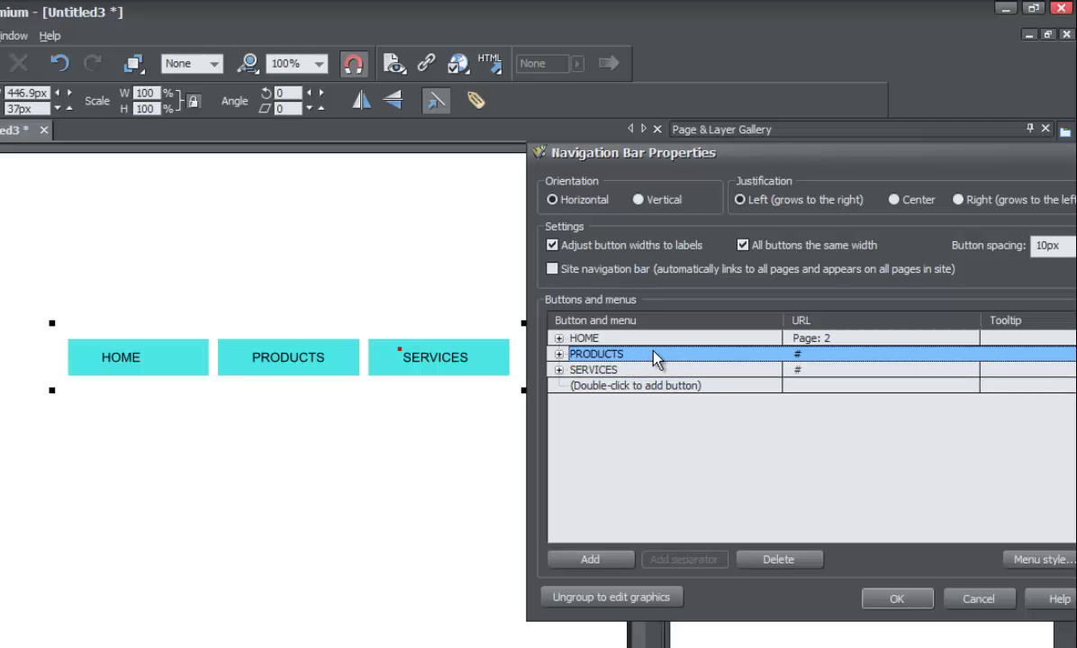
pyautogui.click(627, 354)
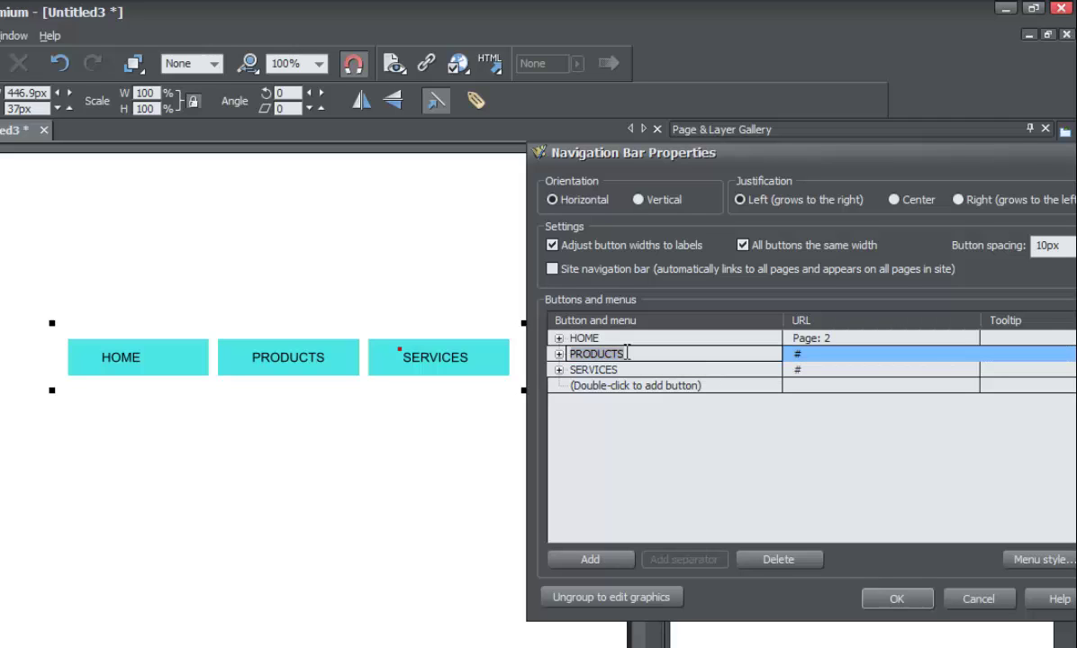
pyautogui.click(627, 354)
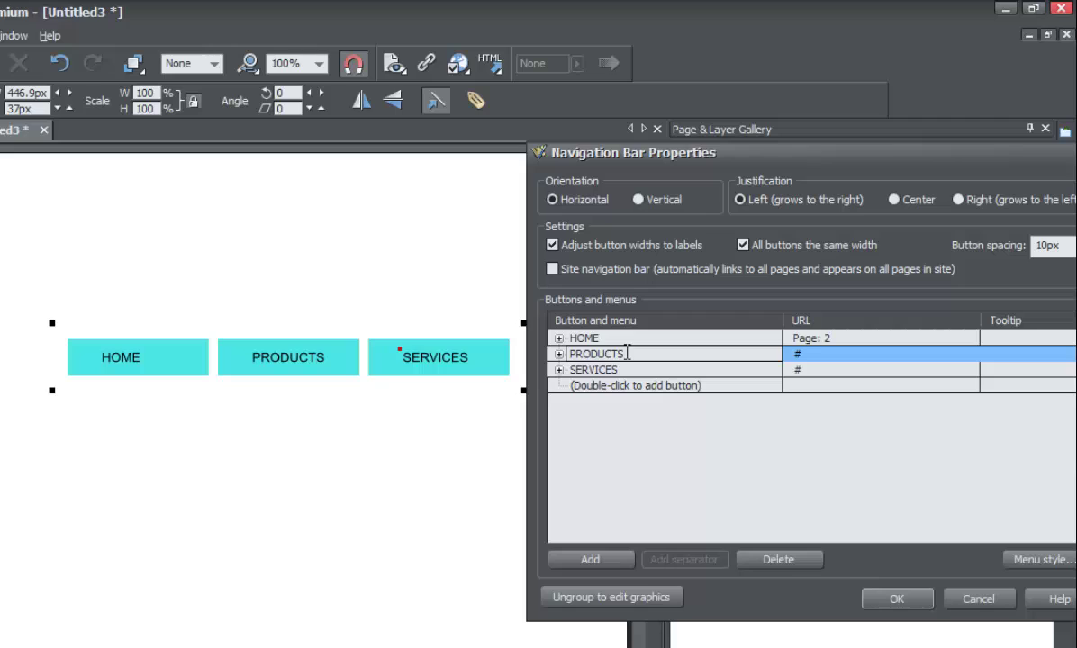
pyautogui.write('FOR YOU')
pyautogui.press('Return')
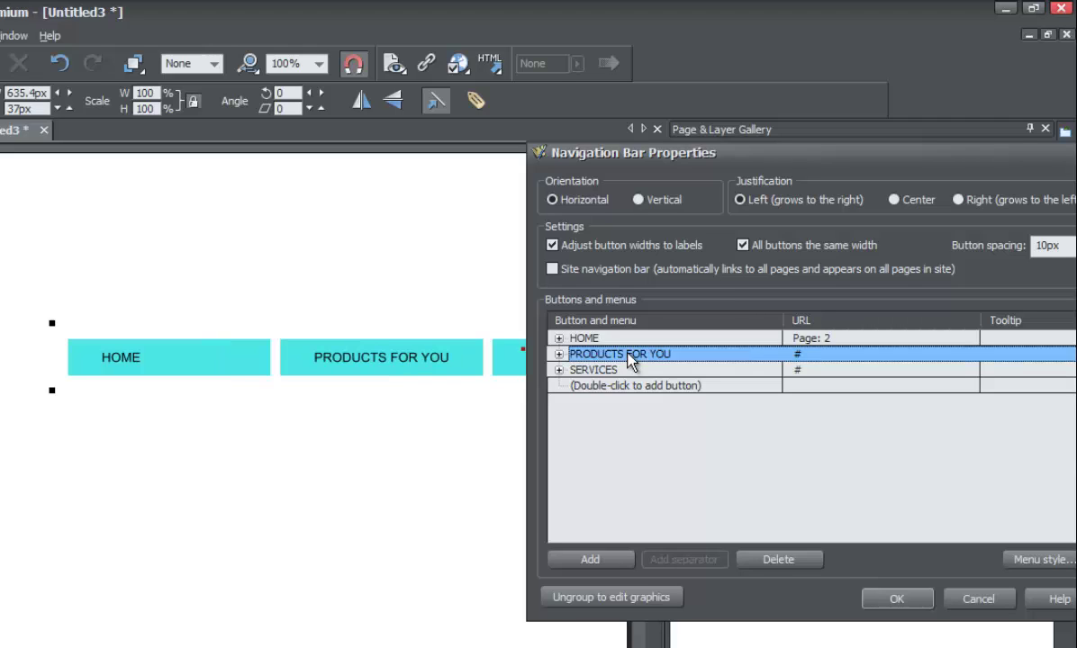
# Turn off the same width for all buttons, keeping the button widths adjusted to their labels.
pyautogui.moveTo(552, 157)
pyautogui.mouseDown()
pyautogui.moveTo(706, 171)
pyautogui.moveTo(625, 185)
pyautogui.mouseUp()
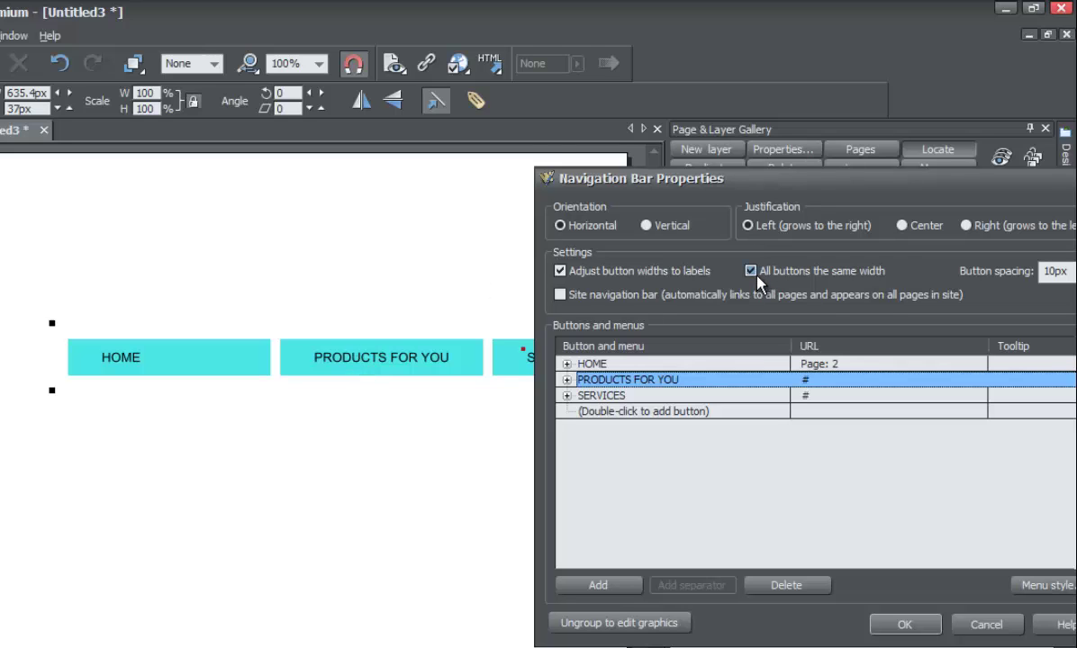
pyautogui.moveTo(813, 186); pyautogui.dragTo(627, 190)
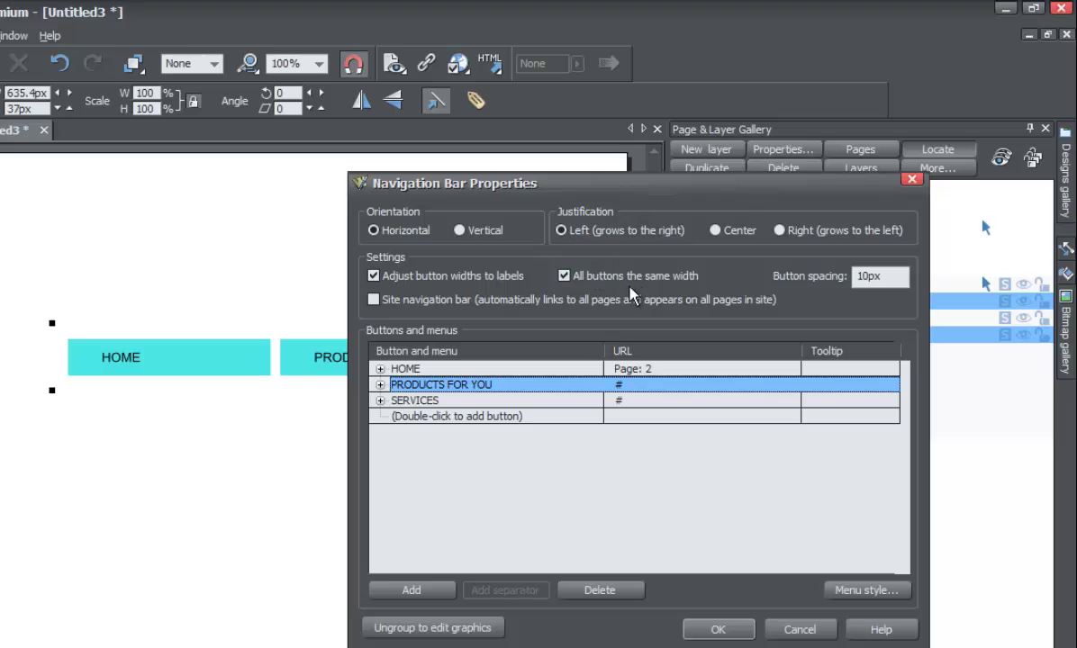
pyautogui.moveTo(543, 186); pyautogui.dragTo(741, 195)
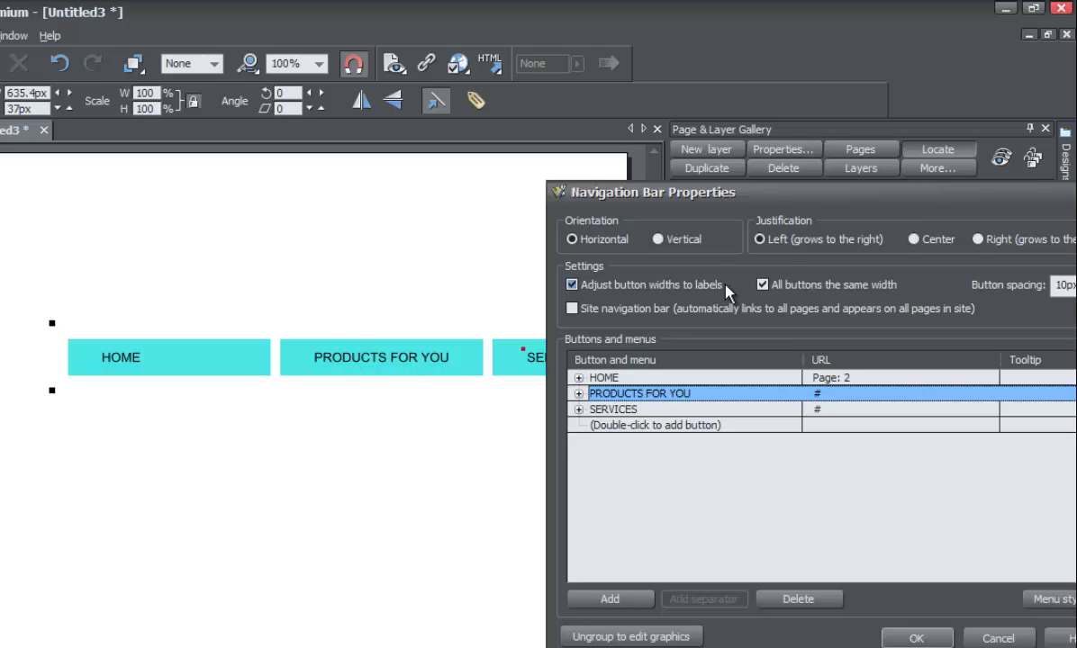
pyautogui.moveTo(754, 191); pyautogui.dragTo(648, 189)
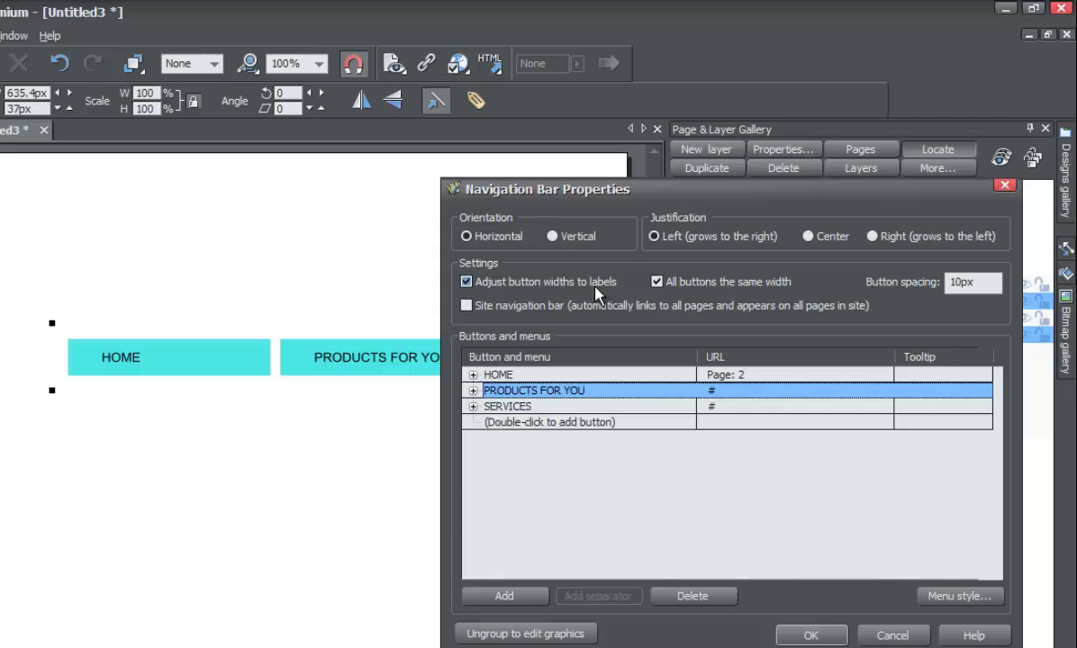
pyautogui.click(660, 283)
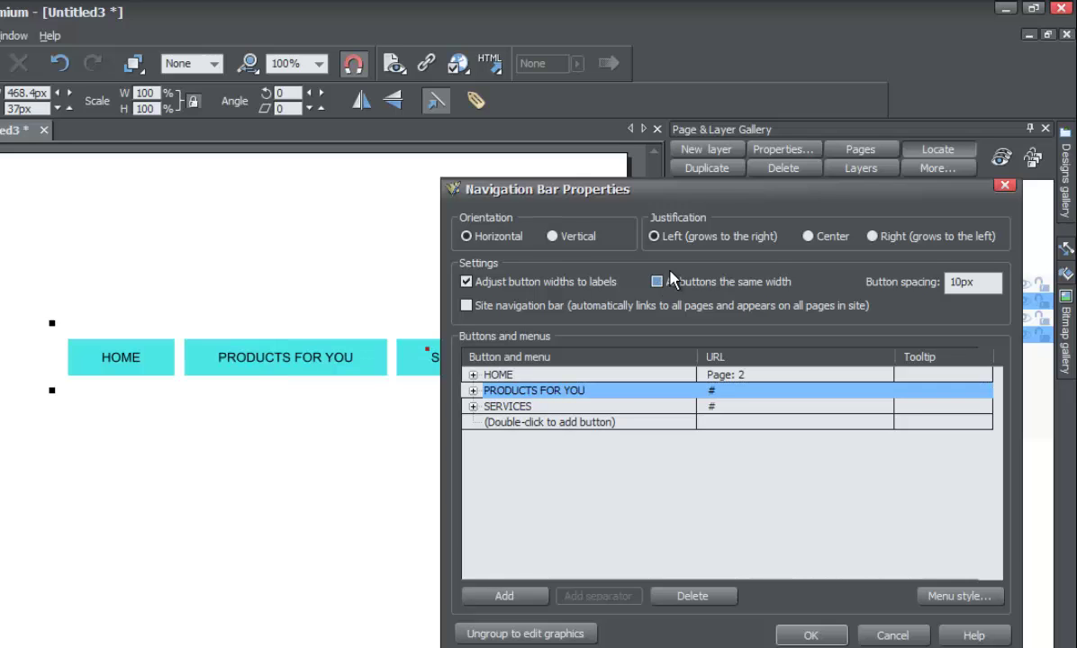
pyautogui.moveTo(767, 190); pyautogui.dragTo(826, 192)
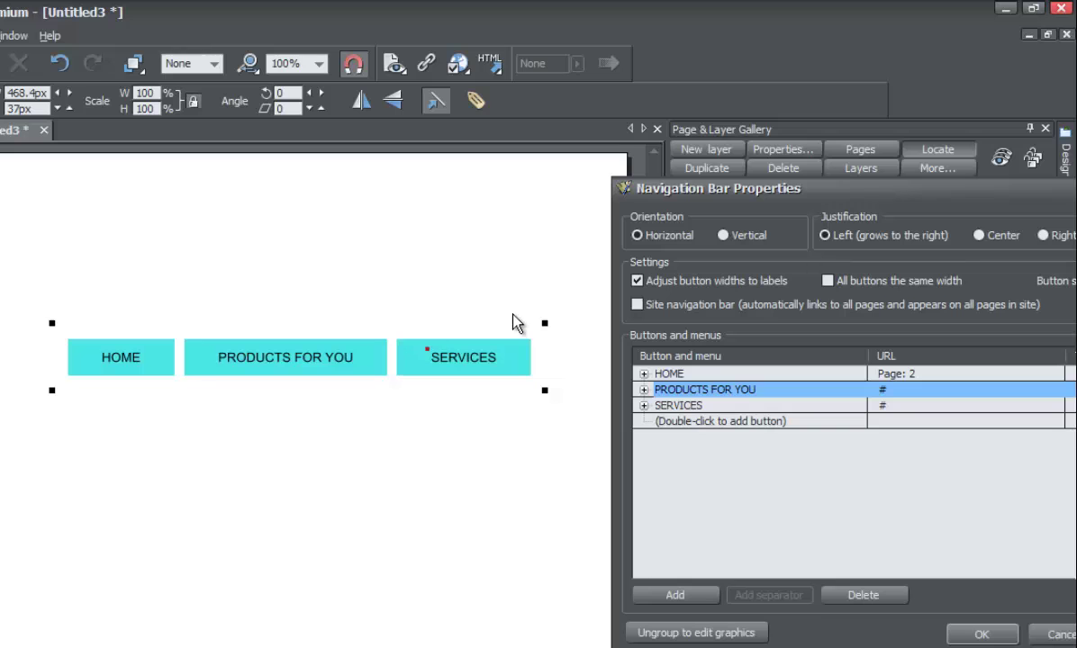
# Set the navigation bar's button spacing to 5px and view the resulting gaps on the page.
pyautogui.moveTo(819, 193); pyautogui.dragTo(604, 198)
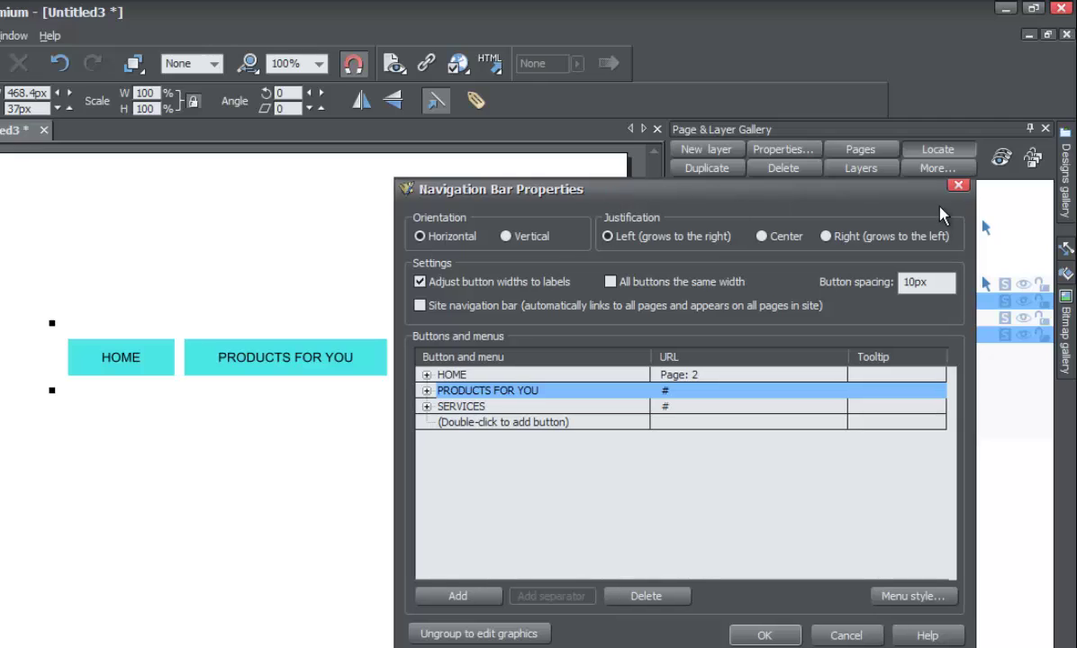
pyautogui.moveTo(910, 287); pyautogui.dragTo(886, 283)
pyautogui.write('5')
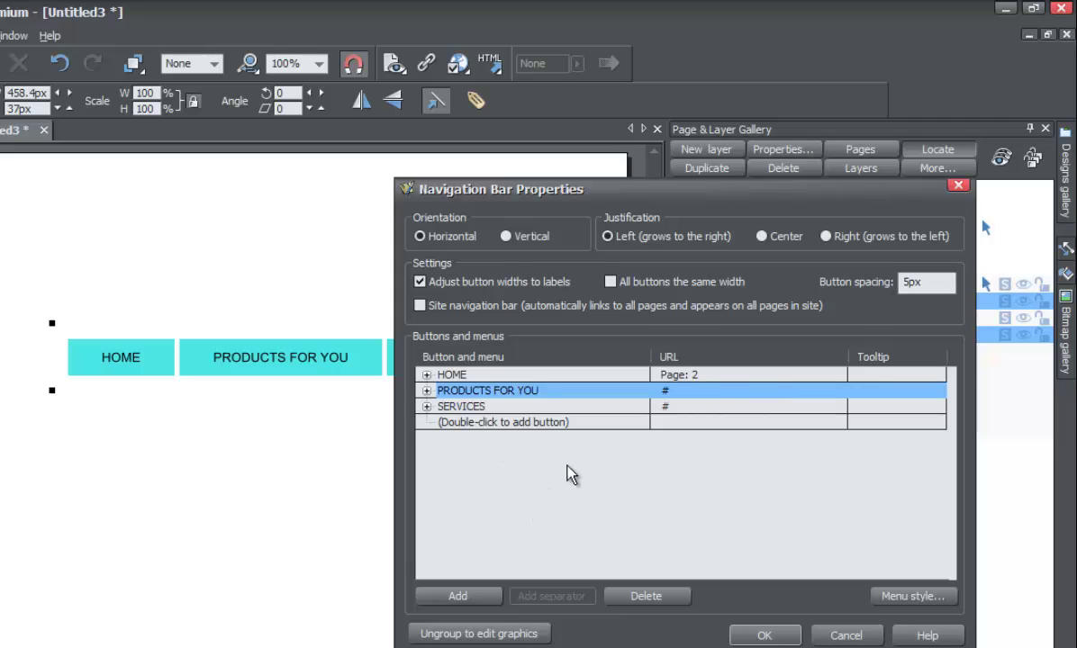
pyautogui.click(608, 513)
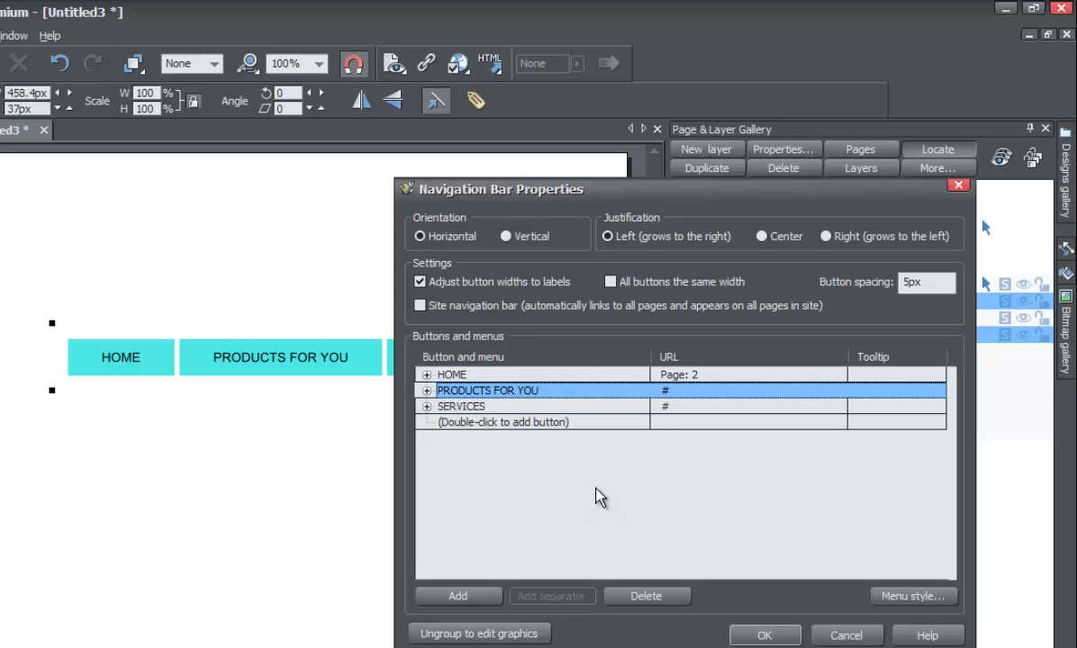
pyautogui.moveTo(596, 201); pyautogui.dragTo(750, 198)
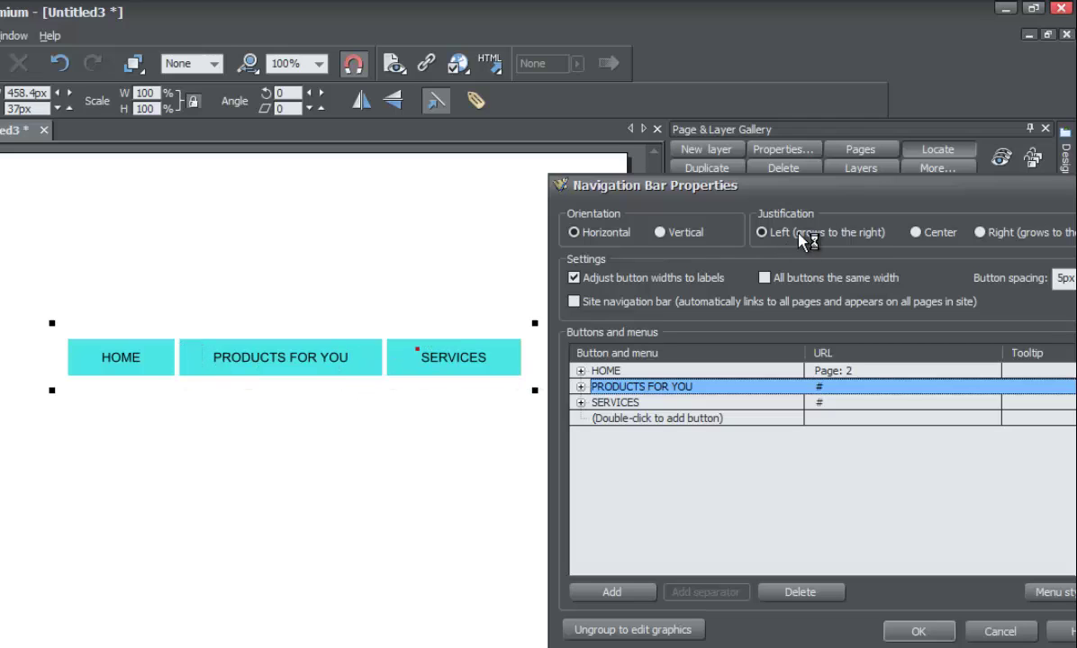
pyautogui.moveTo(823, 200); pyautogui.dragTo(662, 197)
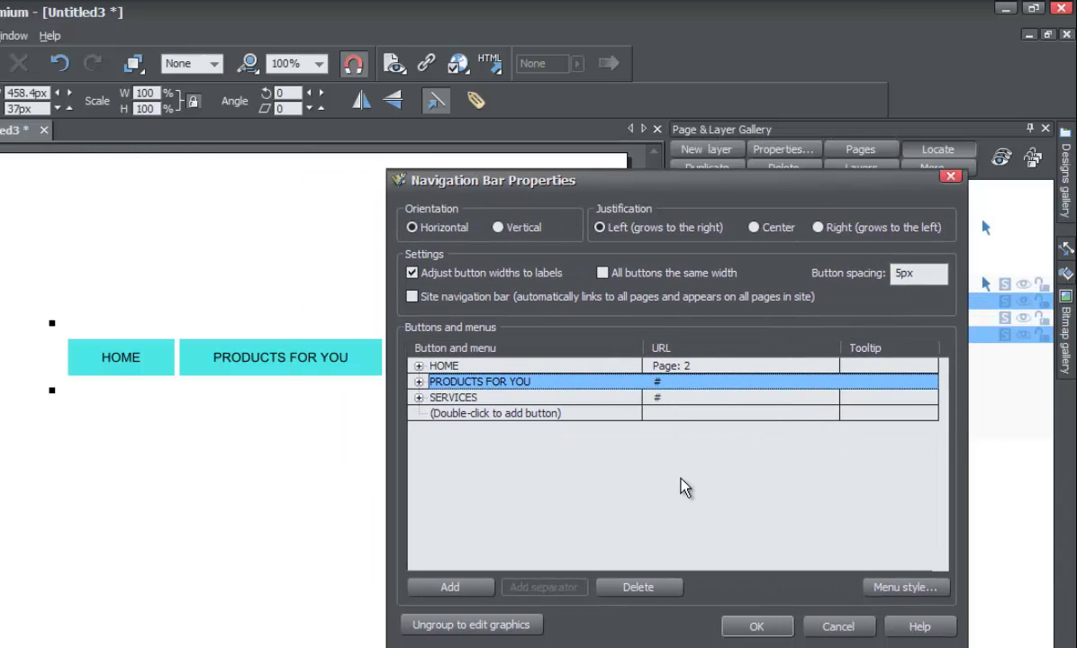
# Set the navigation bar's button spacing to 8px and apply it to the page.
pyautogui.click(896, 274)
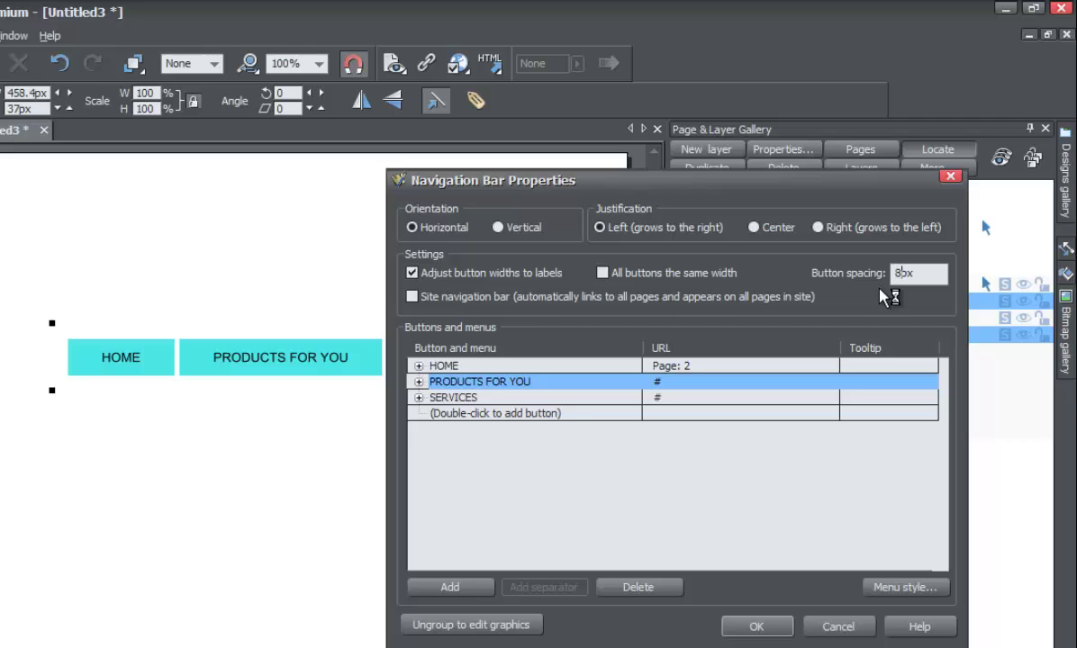
pyautogui.press('Return')
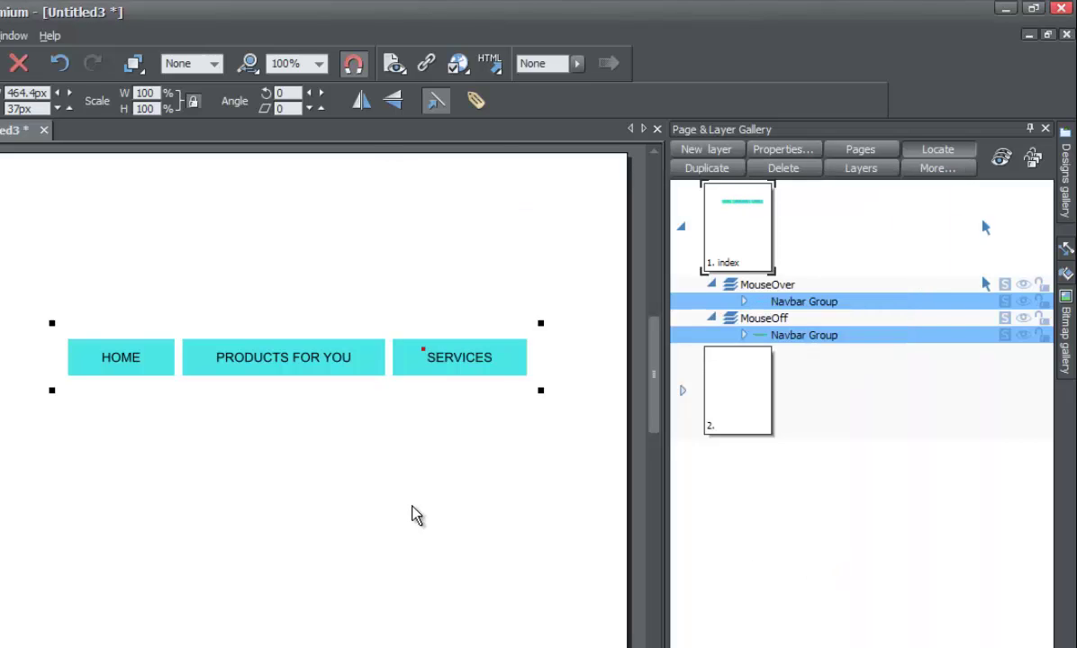
# Reopen the navigation bar's properties, compare its button list with the buttons on the page, and close the properties.
pyautogui.rightClick(315, 356)
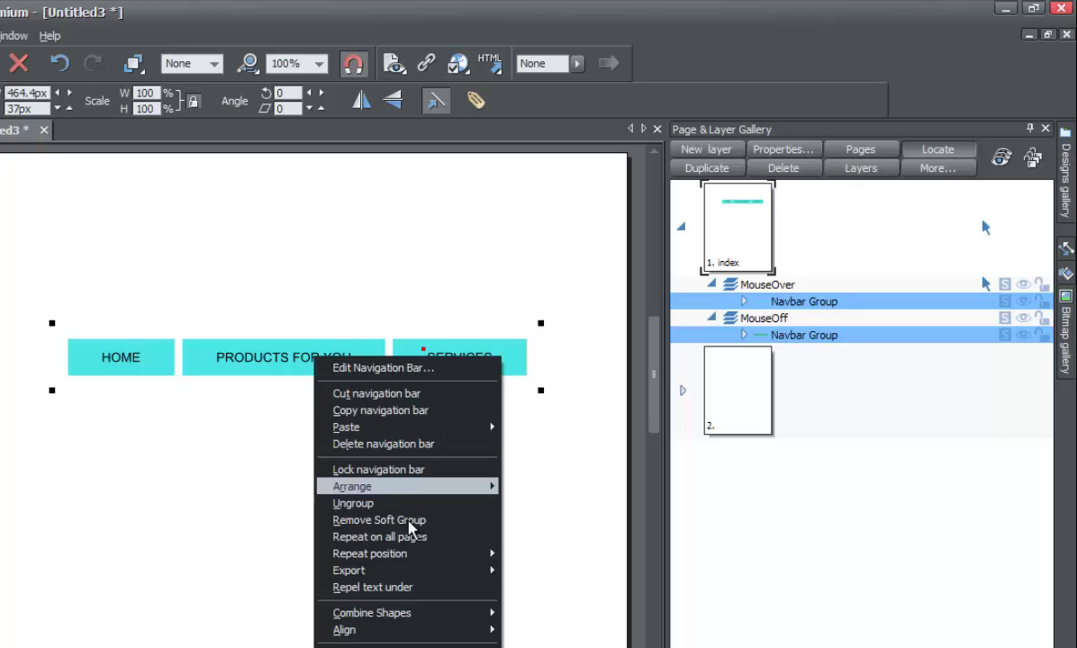
pyautogui.moveTo(411, 575)
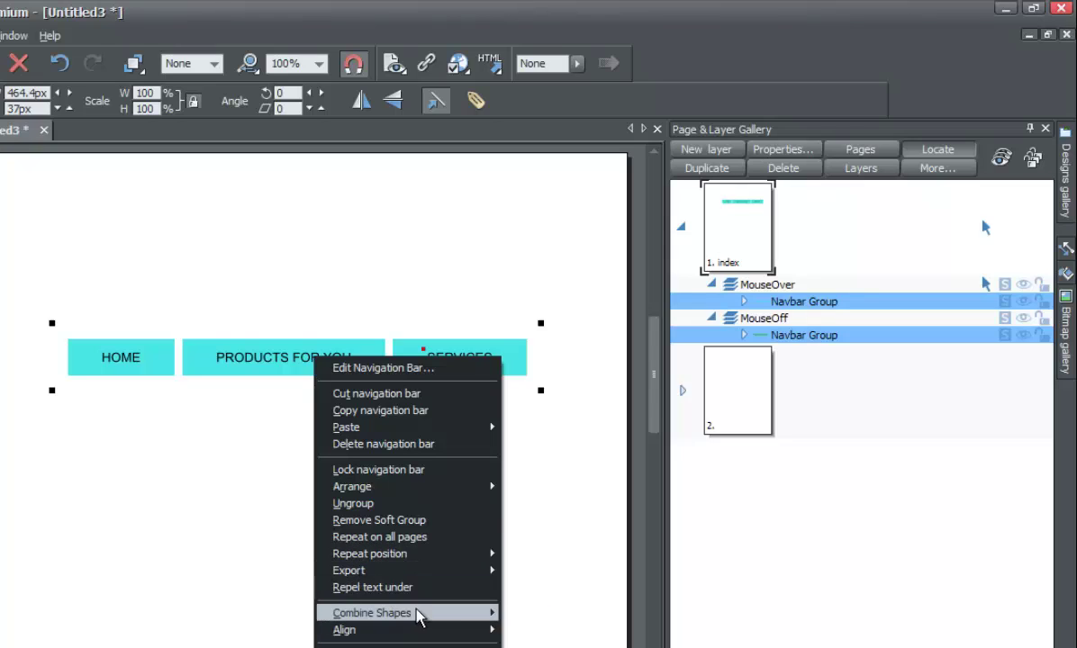
pyautogui.click(450, 369)
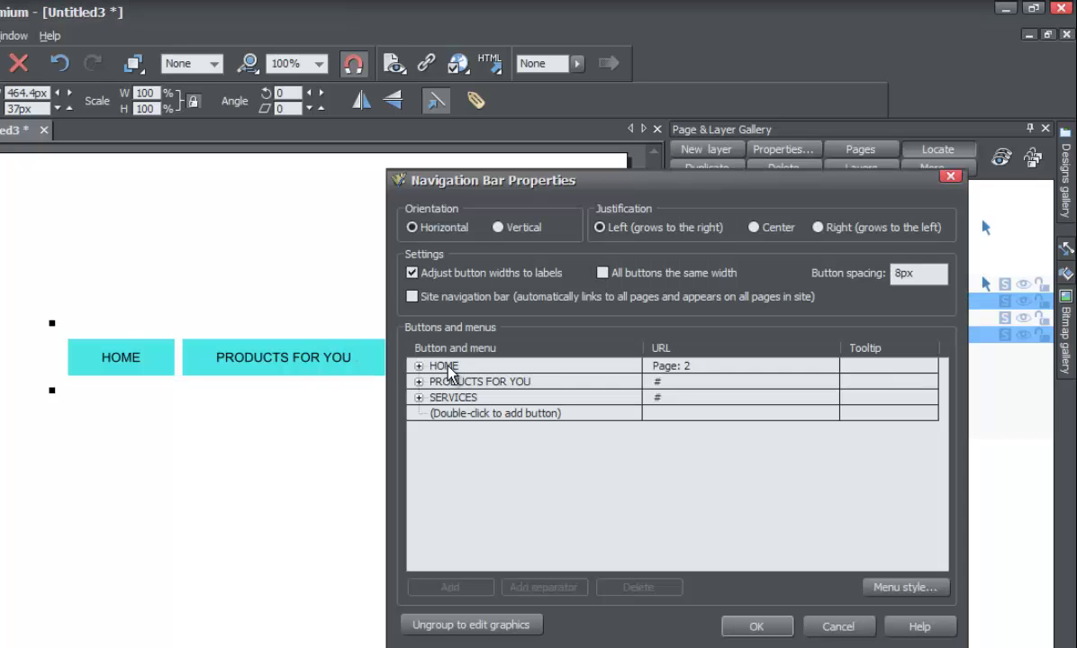
pyautogui.moveTo(673, 184); pyautogui.dragTo(846, 187)
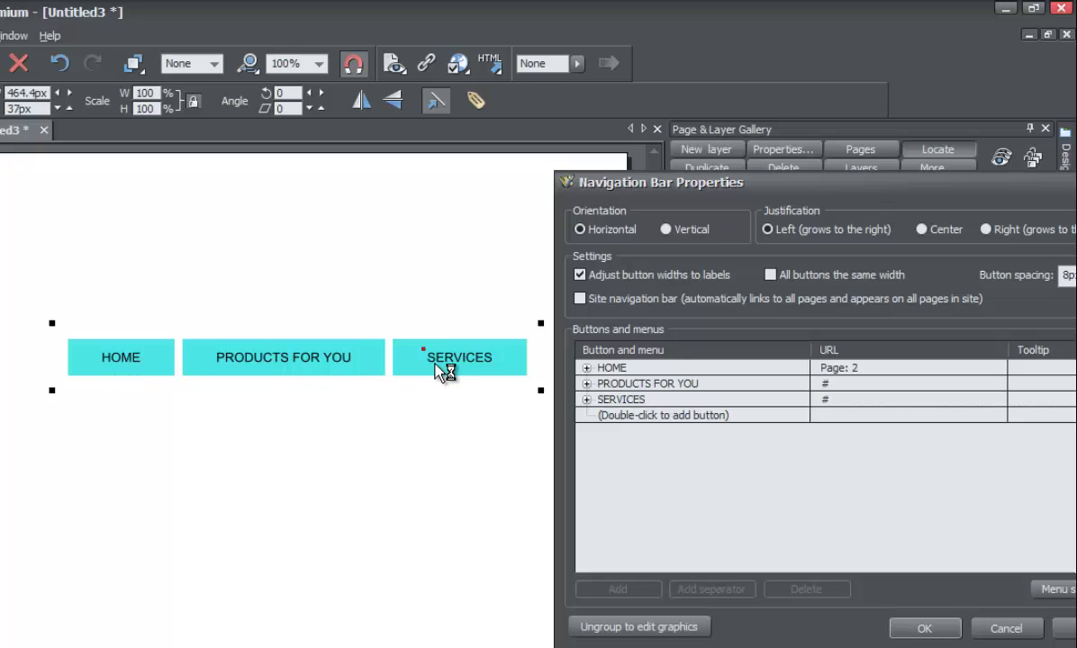
pyautogui.moveTo(587, 184); pyautogui.dragTo(427, 162)
pyautogui.click(756, 608)
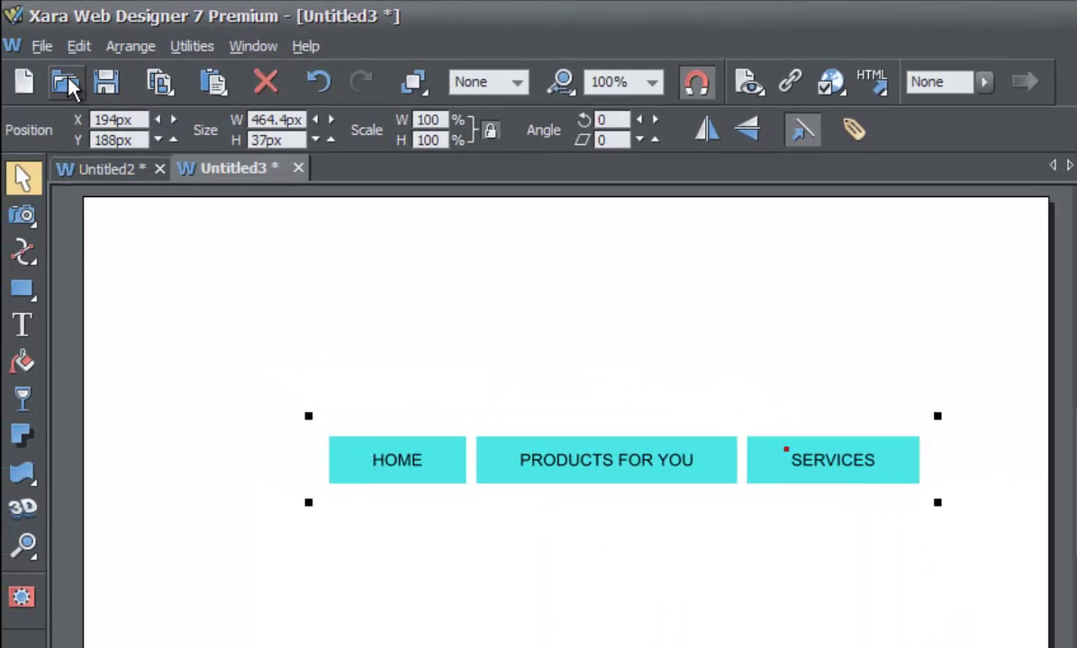
# Preview the web page to check the navigation bar's buttons, and close the preview.
pyautogui.click(42, 46)
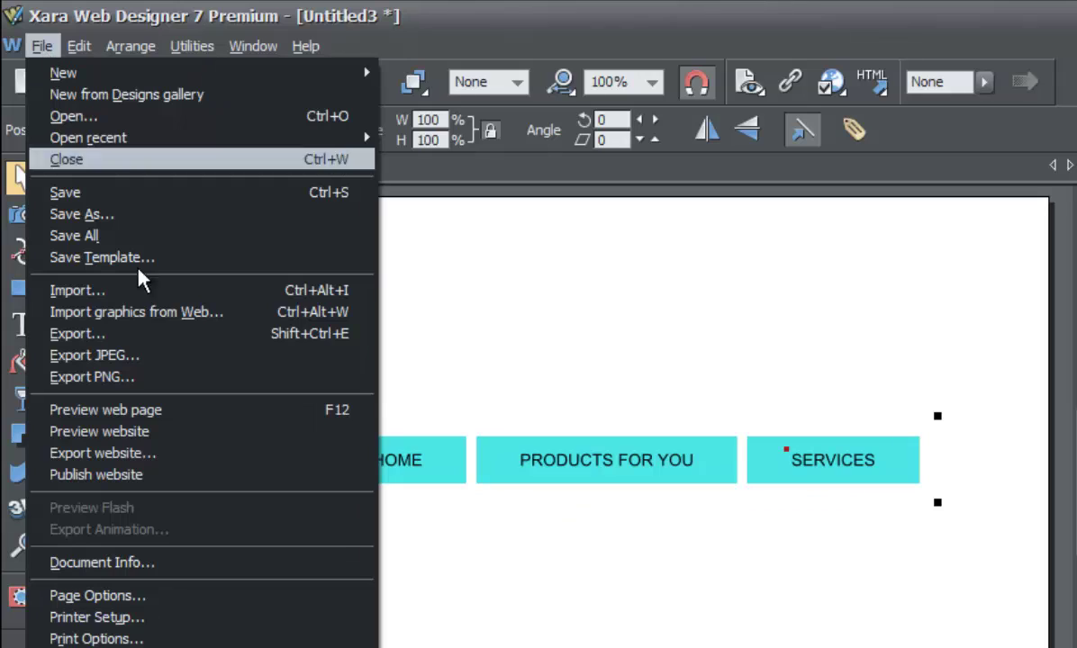
pyautogui.click(254, 416)
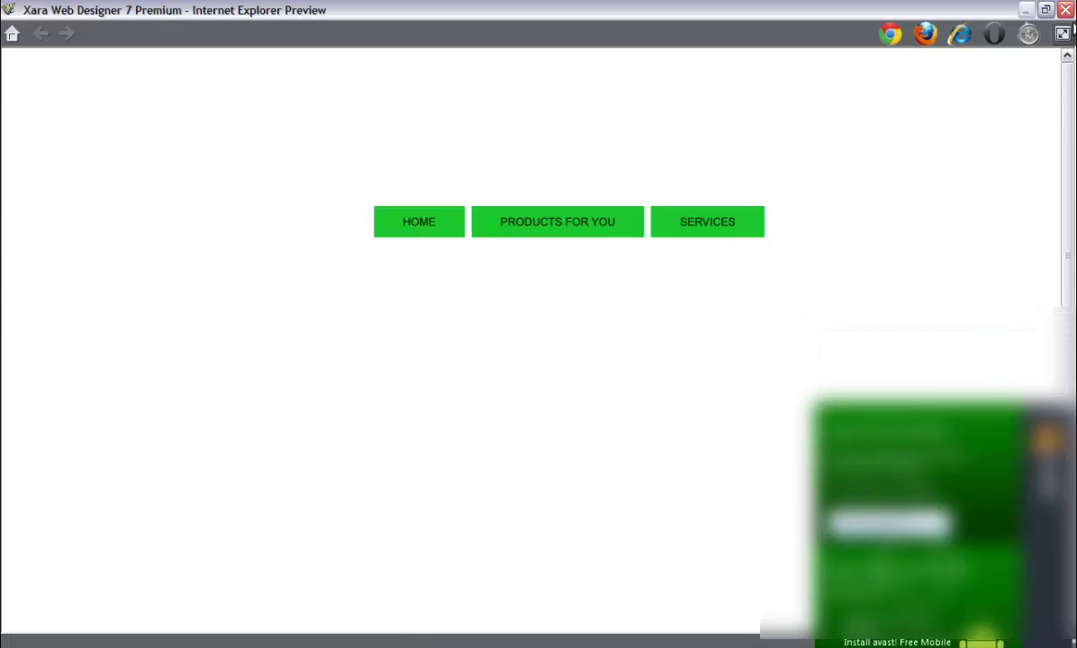
pyautogui.click(1065, 11)
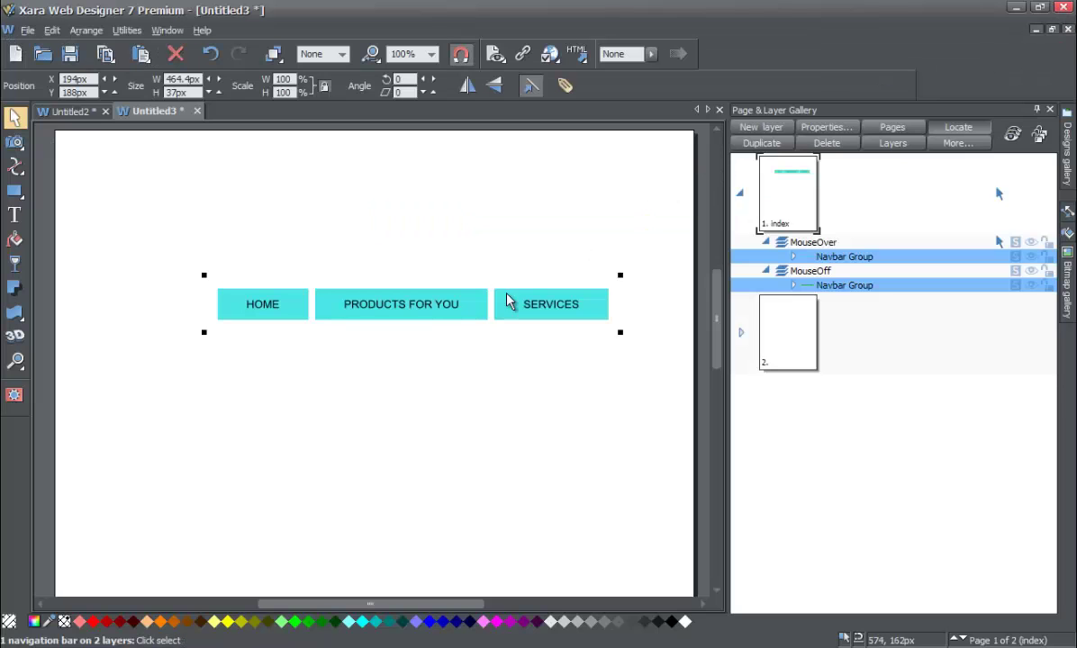
# Open the navigation bar's properties for editing and move the dialog clear of the buttons on the page.
pyautogui.rightClick(442, 315)
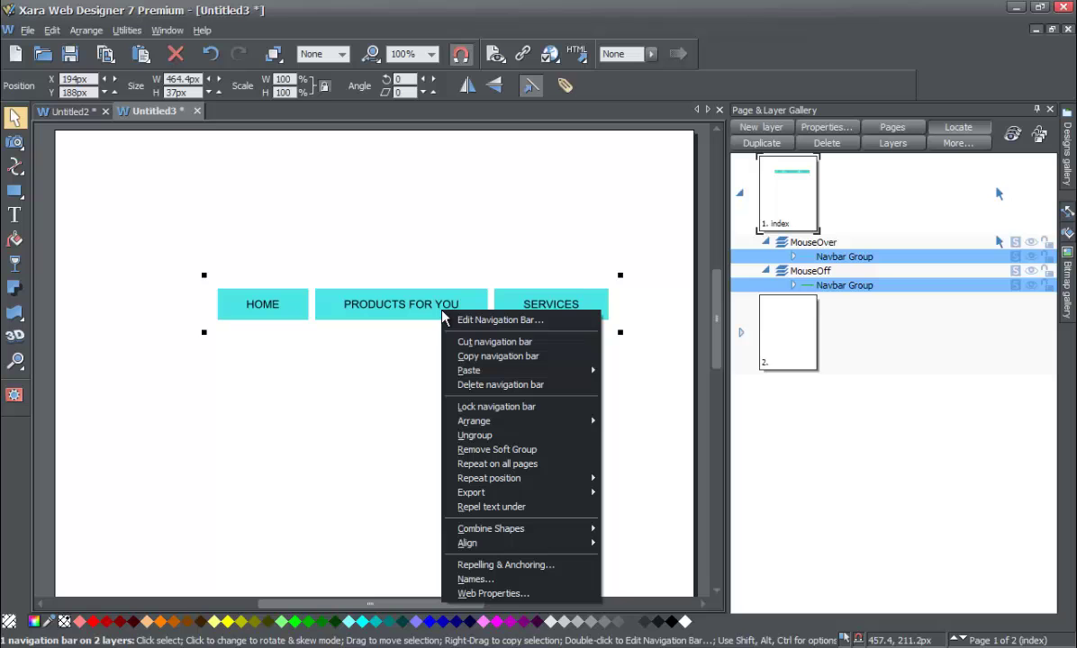
pyautogui.click(461, 322)
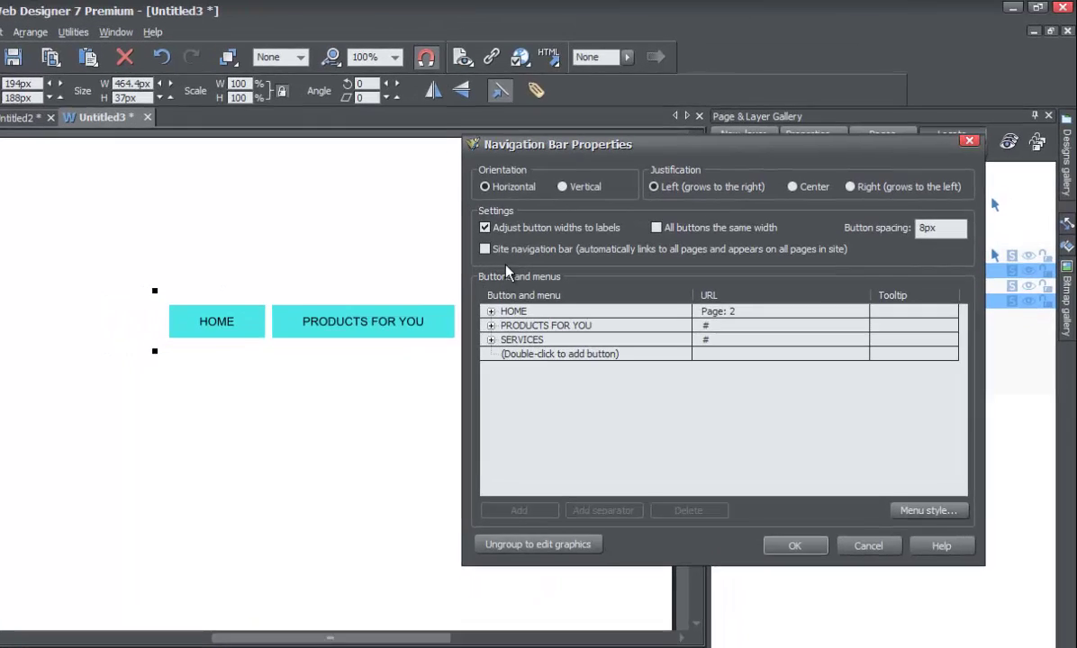
pyautogui.moveTo(591, 171); pyautogui.dragTo(682, 168)
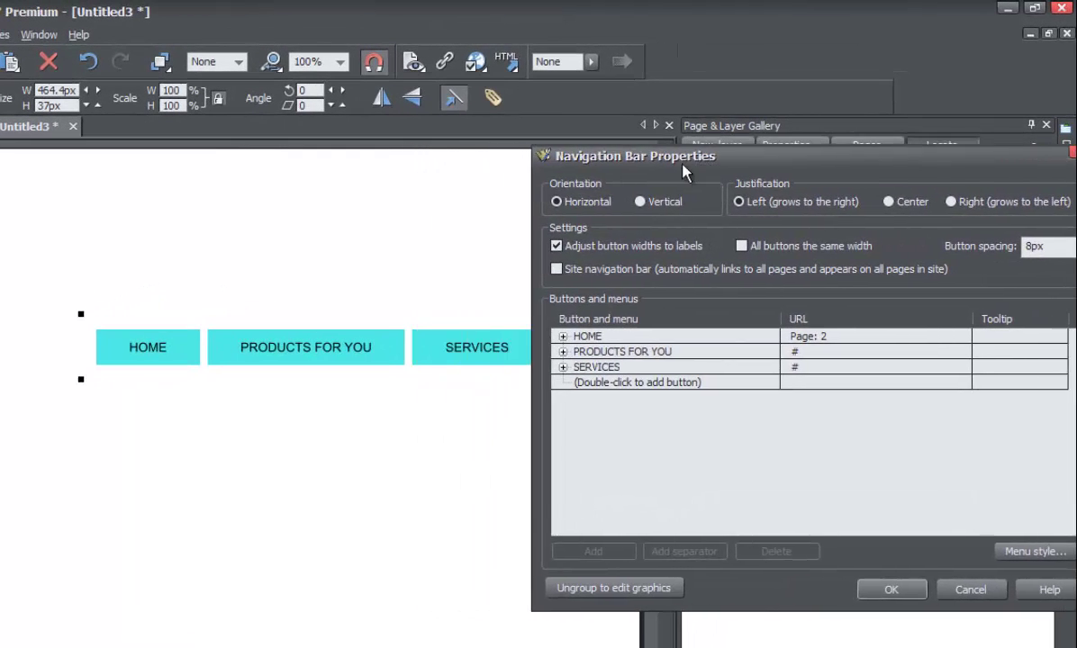
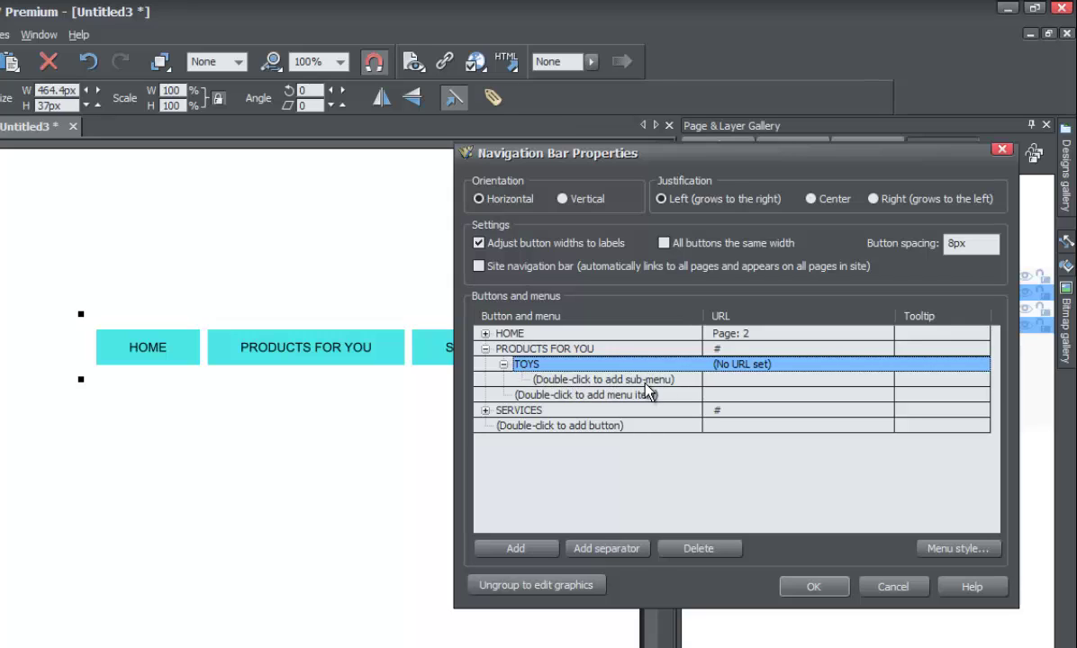
# Add a sub-menu item labelled AGES 5 TO 10 under TOYS in the PRODUCTS FOR YOU menu.
pyautogui.click(576, 379)
pyautogui.doubleClick(576, 379)
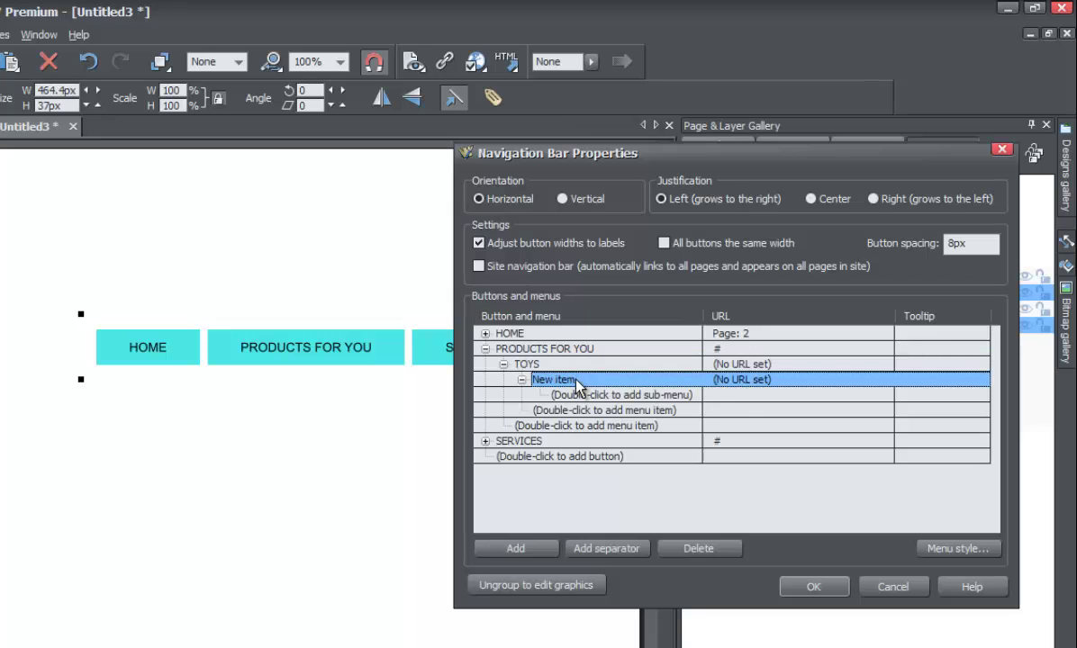
pyautogui.click(576, 379)
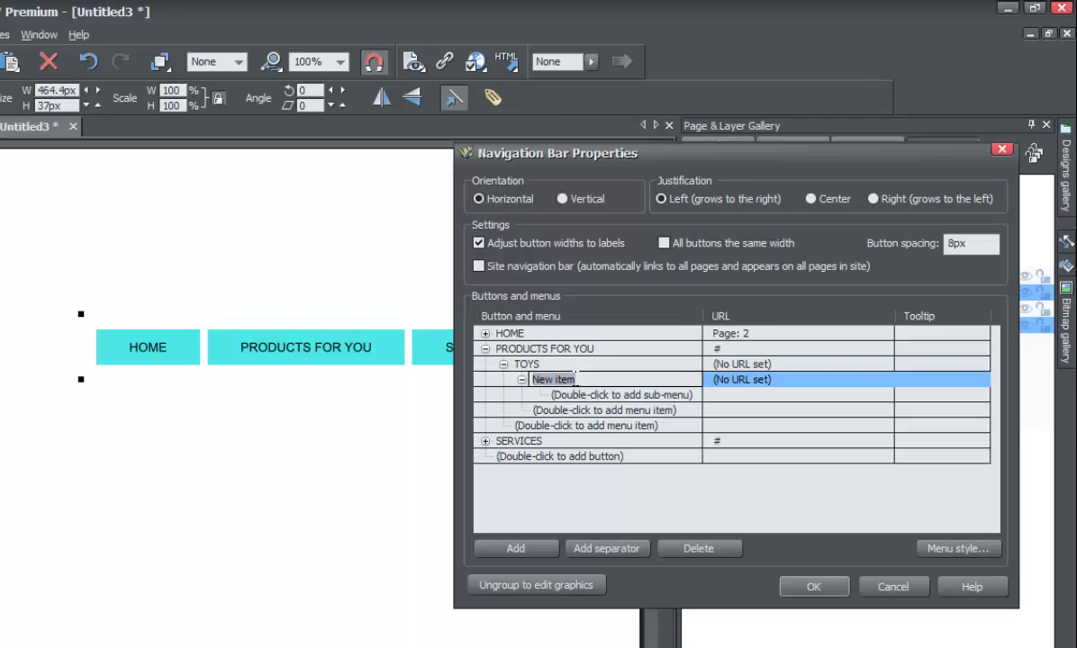
pyautogui.write('aGES 5 TO 1')
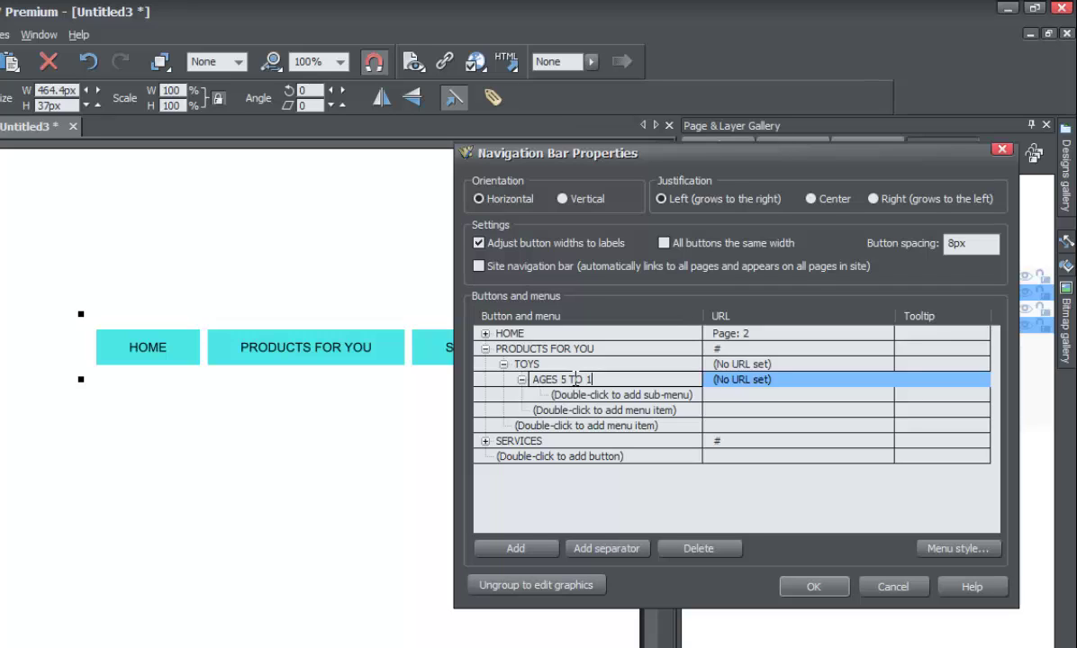
pyautogui.write('0')
pyautogui.press('Return')
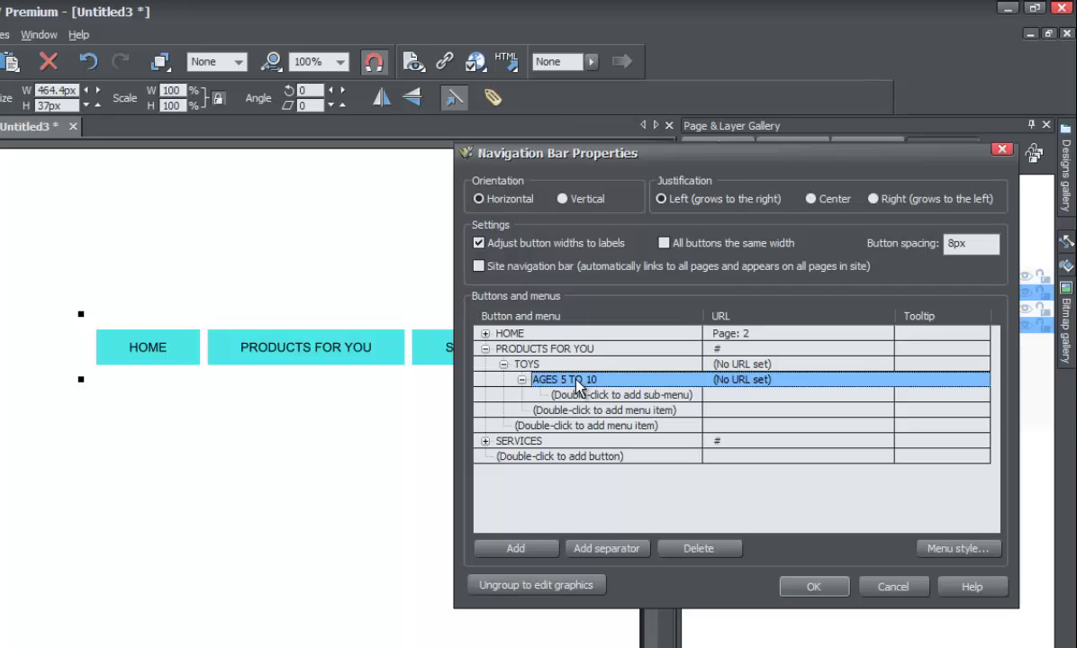
# Examine how TOYS and its sub-menu item nest under PRODUCTS FOR YOU by collapsing and expanding the levels.
pyautogui.click(503, 365)
pyautogui.click(503, 364)
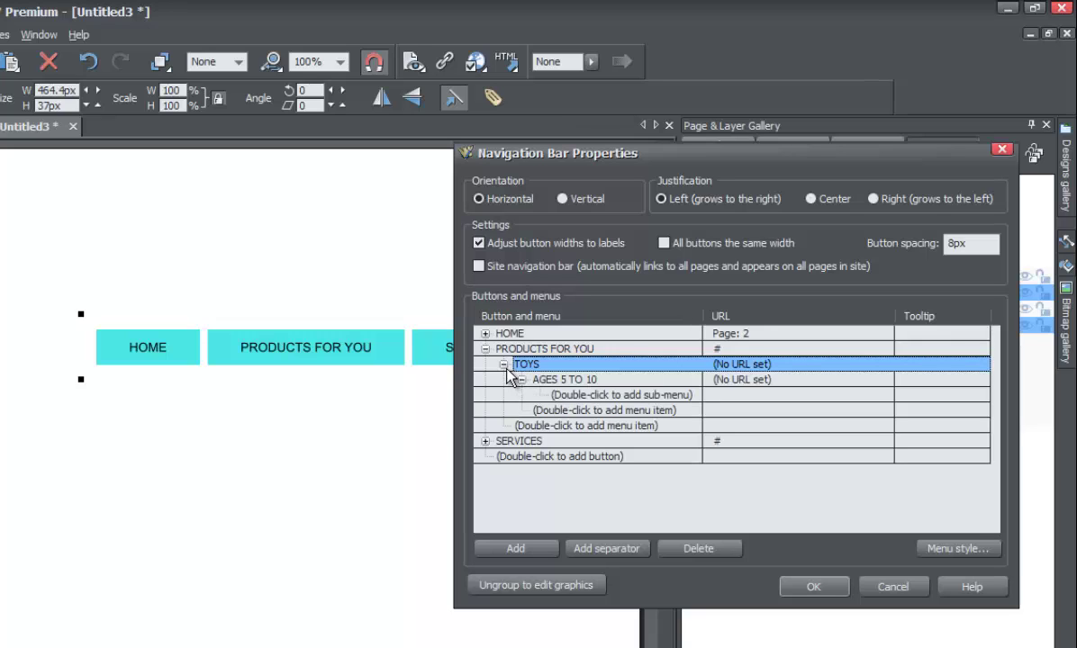
pyautogui.click(504, 364)
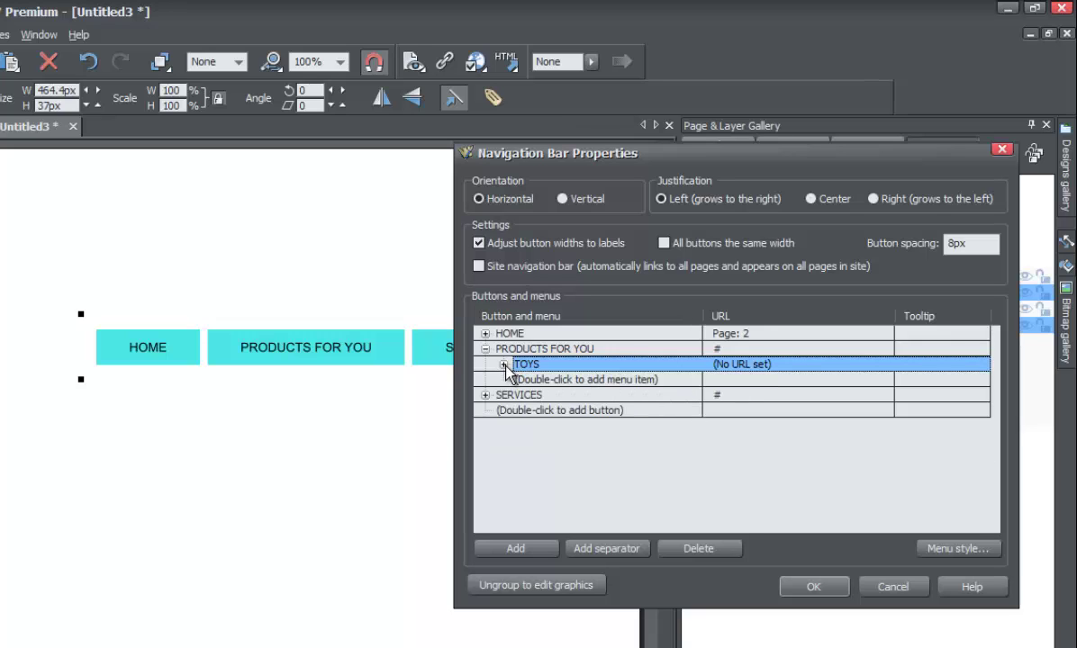
pyautogui.click(505, 365)
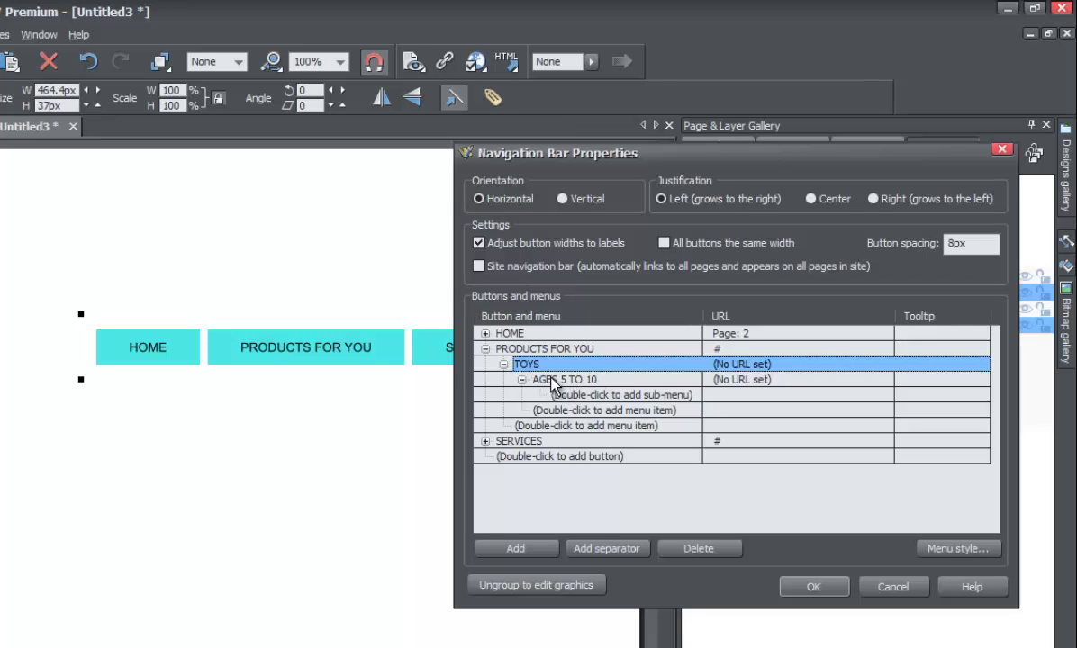
pyautogui.click(504, 364)
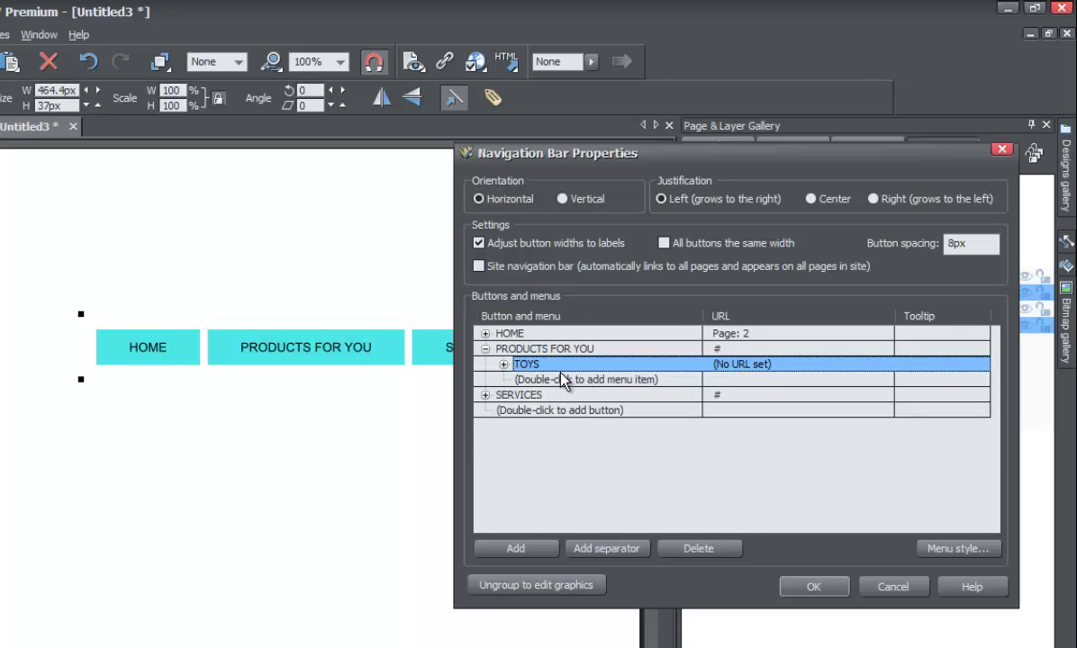
pyautogui.click(485, 349)
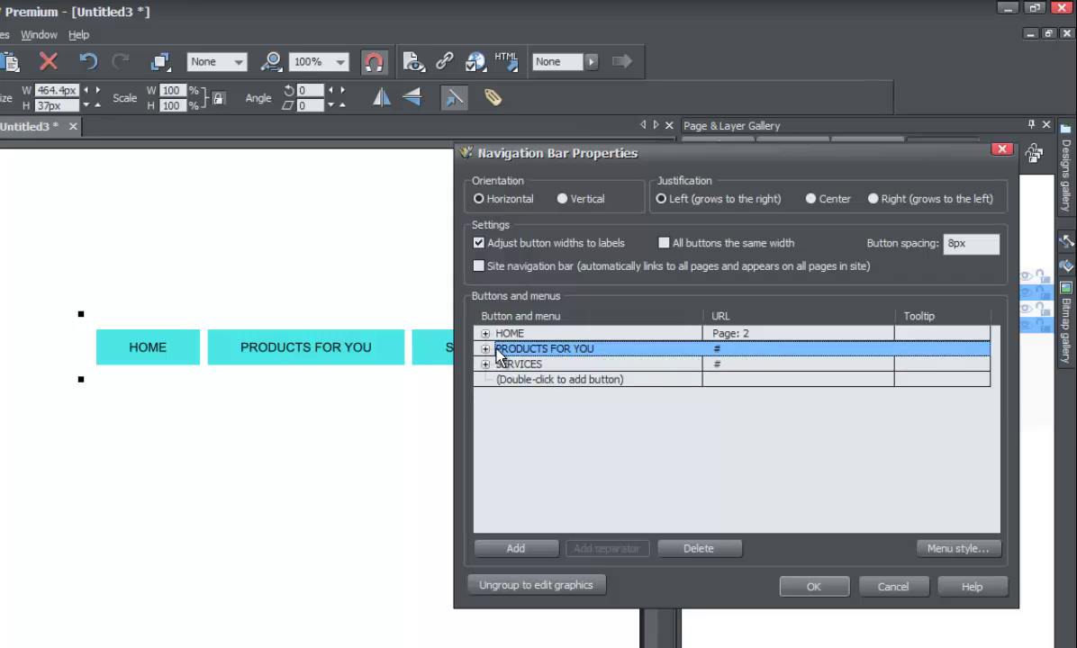
pyautogui.click(486, 349)
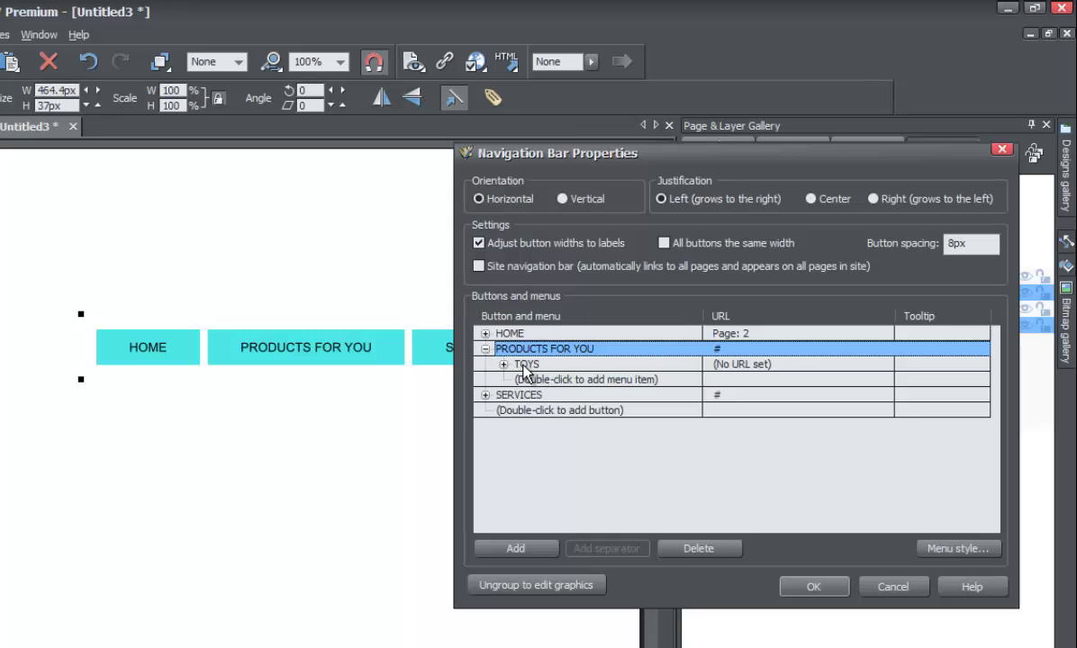
pyautogui.click(503, 365)
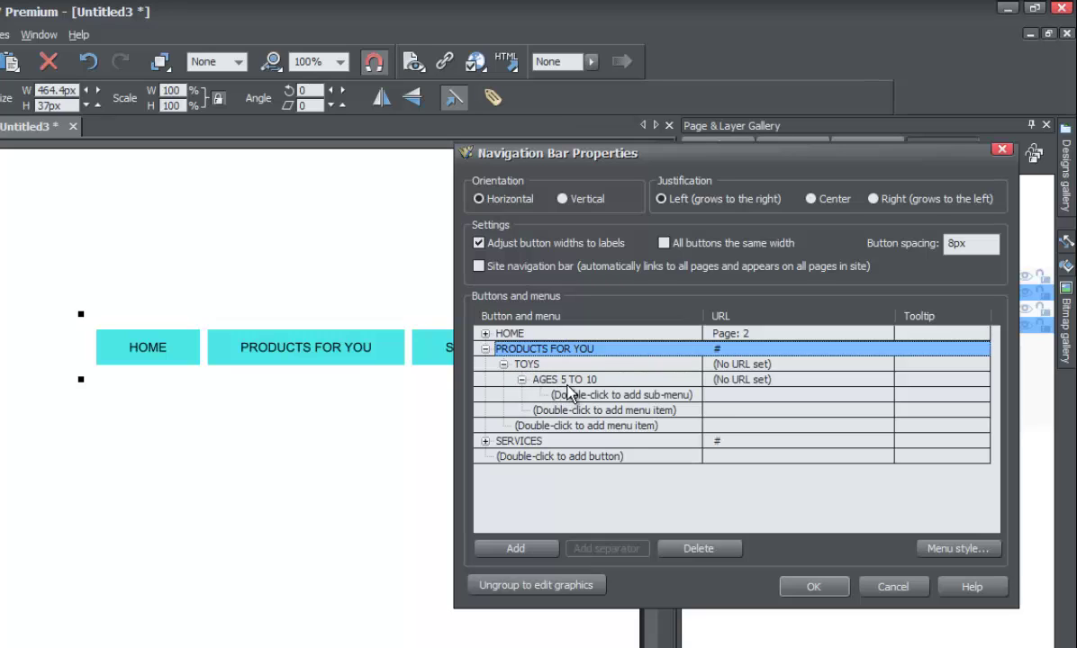
pyautogui.click(521, 379)
pyautogui.click(504, 364)
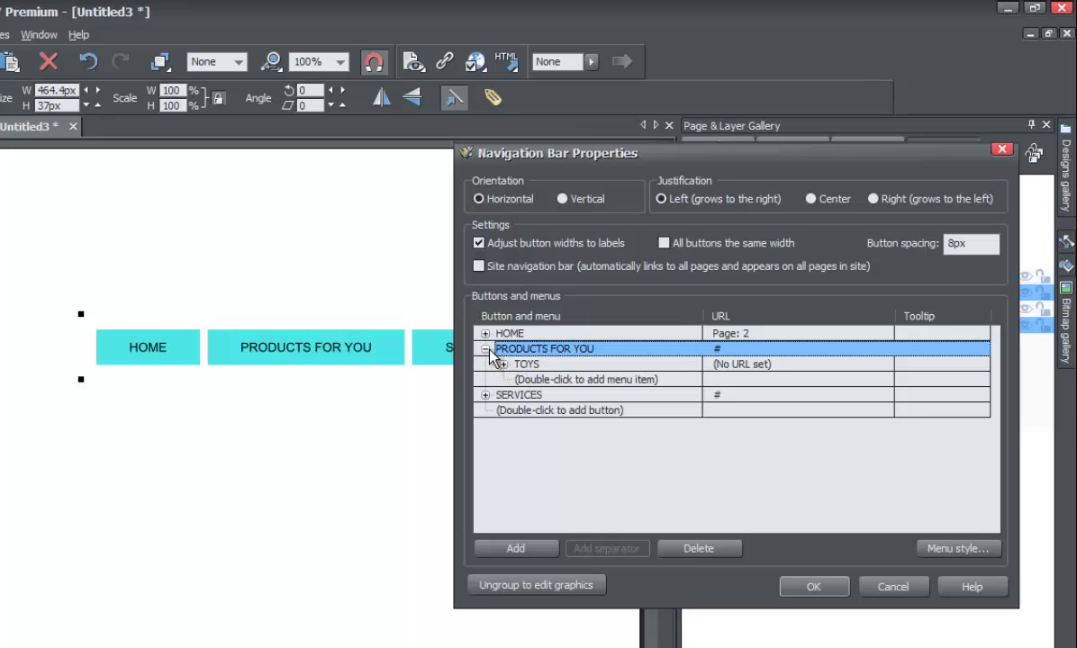
pyautogui.click(485, 349)
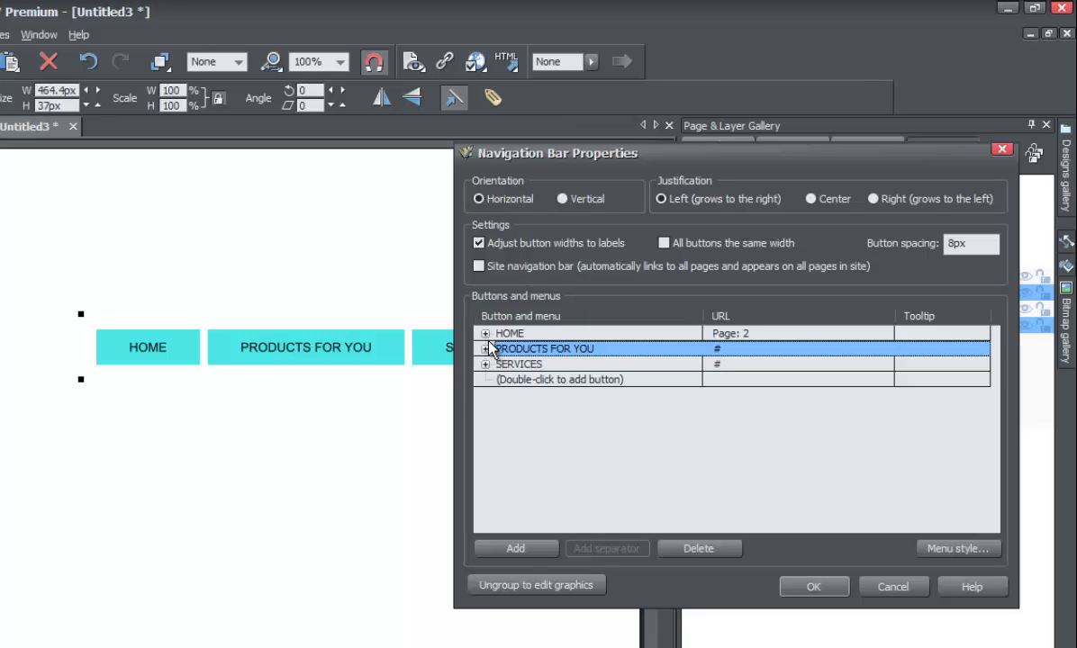
# Compare the HOME button's menu entries with the nested levels under PRODUCTS FOR YOU, leaving every button collapsed.
pyautogui.click(485, 333)
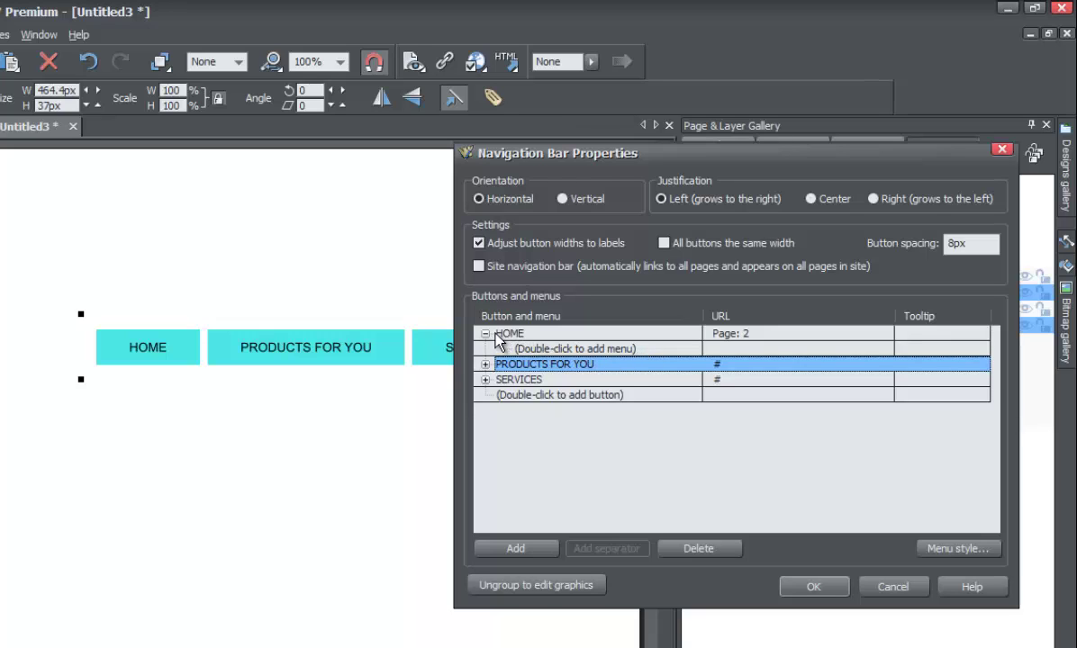
pyautogui.click(485, 333)
pyautogui.click(485, 334)
pyautogui.click(494, 335)
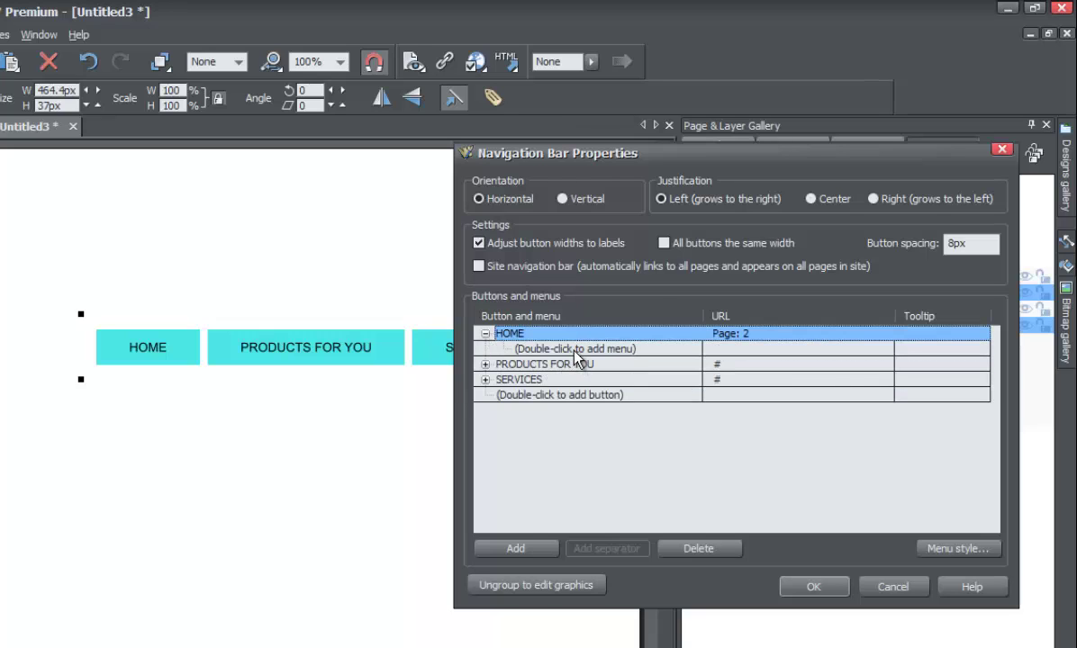
pyautogui.click(485, 333)
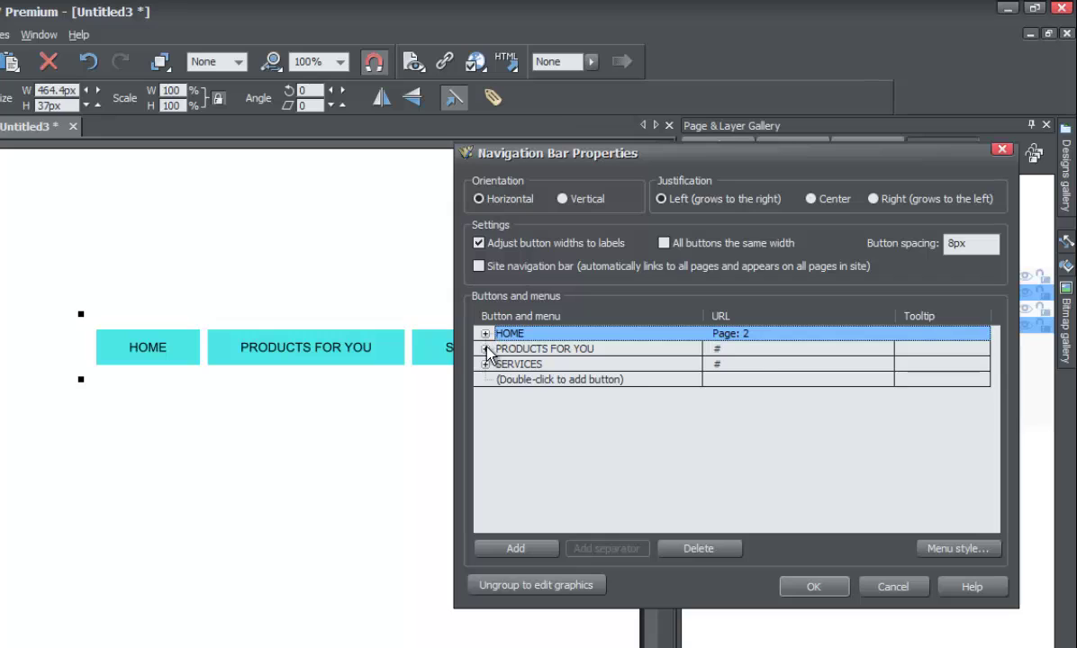
pyautogui.click(485, 349)
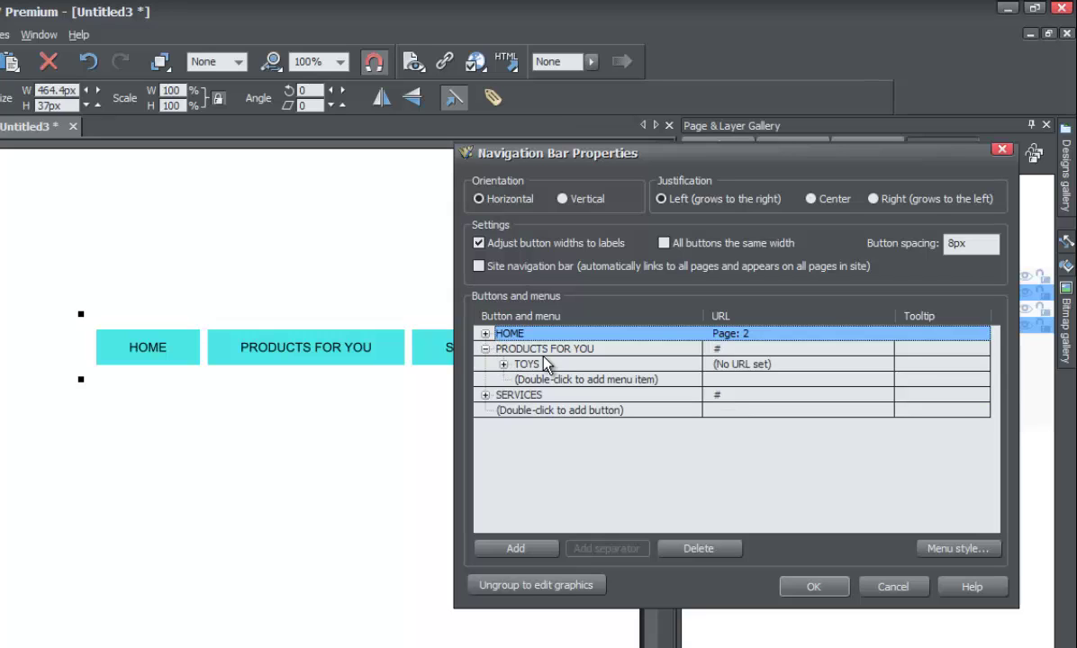
pyautogui.click(503, 364)
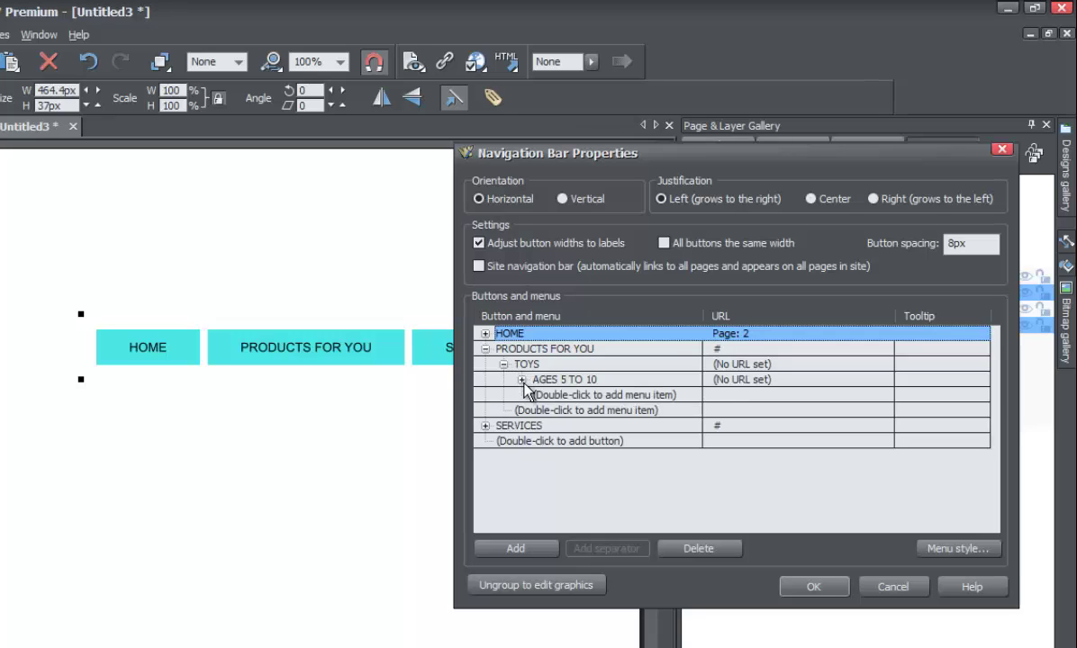
pyautogui.click(522, 379)
pyautogui.click(522, 379)
pyautogui.click(503, 364)
pyautogui.click(486, 348)
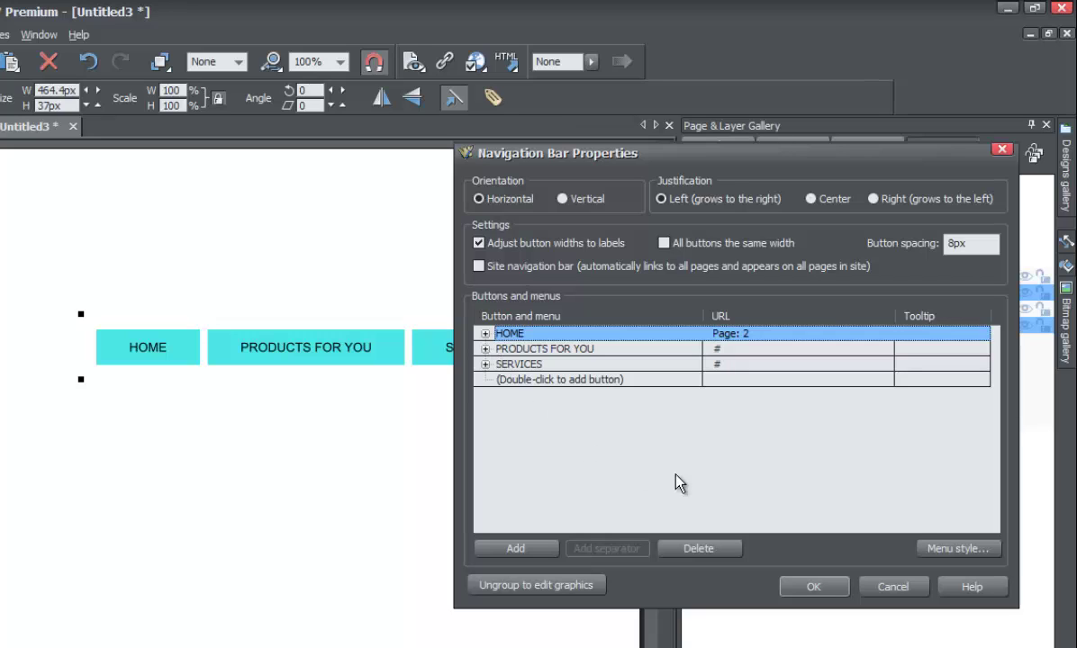
# Apply the navigation bar changes and preview the web page, testing the PRODUCTS FOR YOU drop-down and its TOYS sub-menu before closing the preview.
pyautogui.click(816, 587)
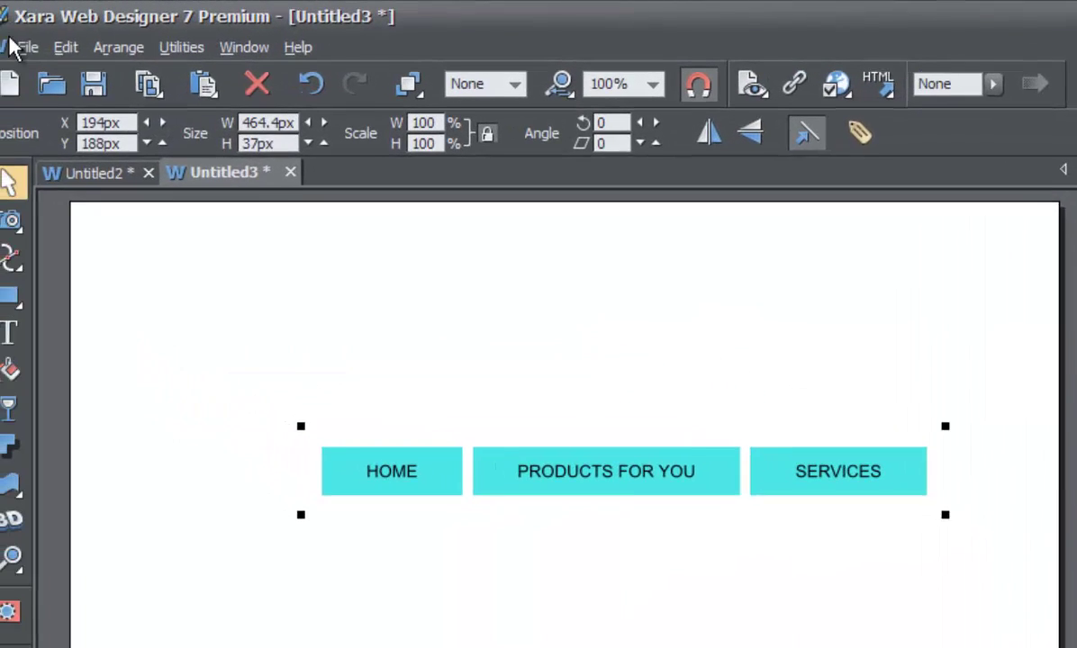
pyautogui.click(26, 47)
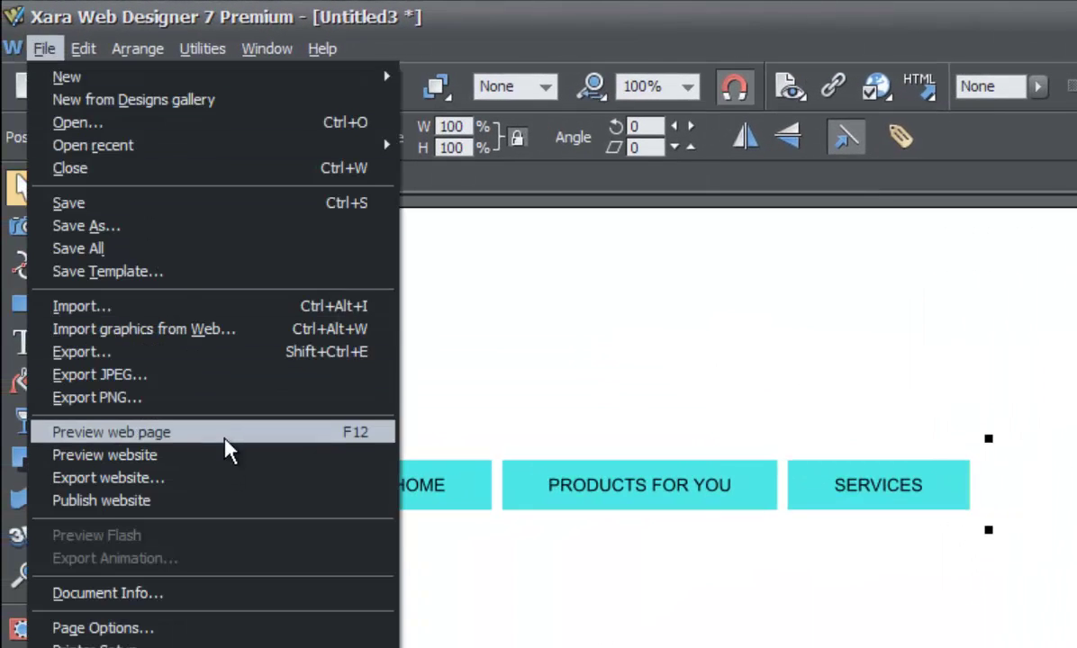
pyautogui.click(227, 441)
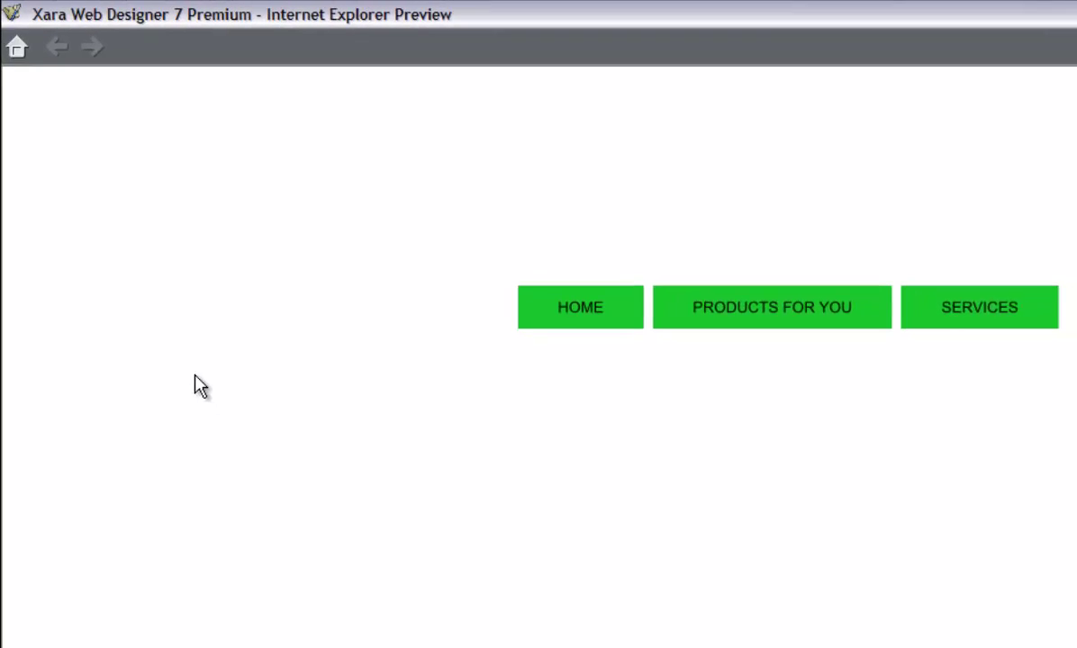
pyautogui.moveTo(704, 280)
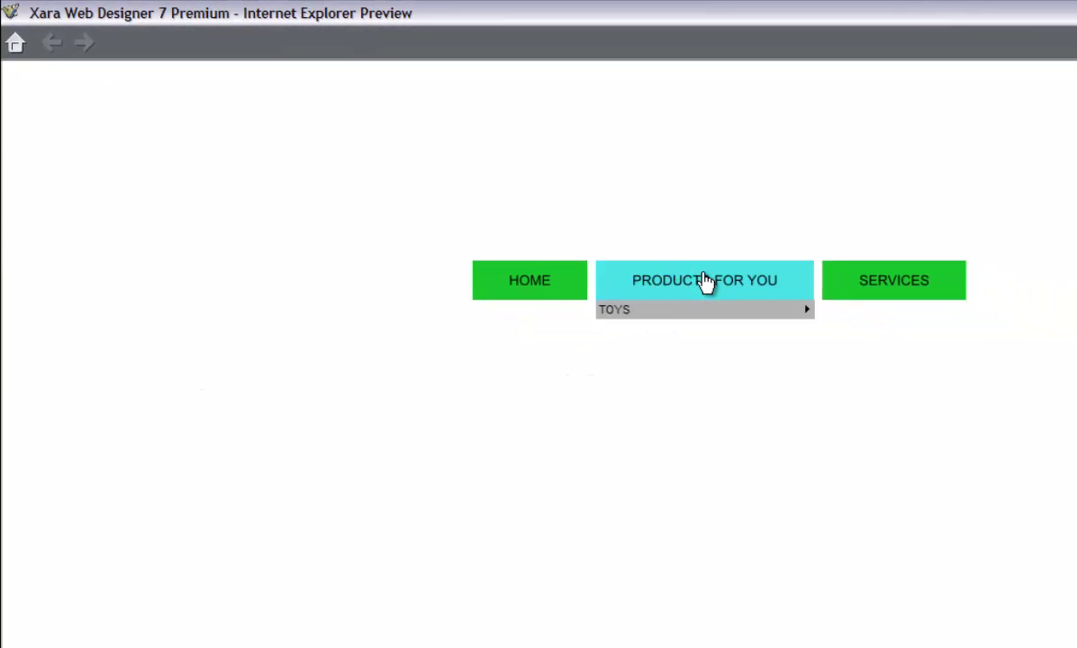
pyautogui.moveTo(702, 313)
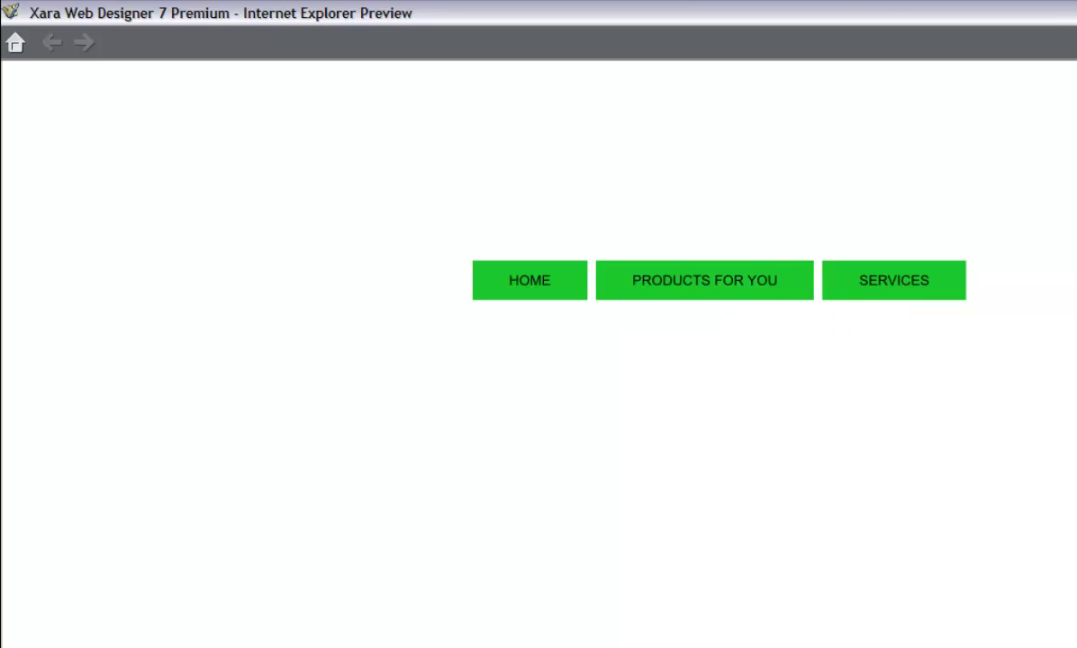
pyautogui.hotkey('alt', 'F4')
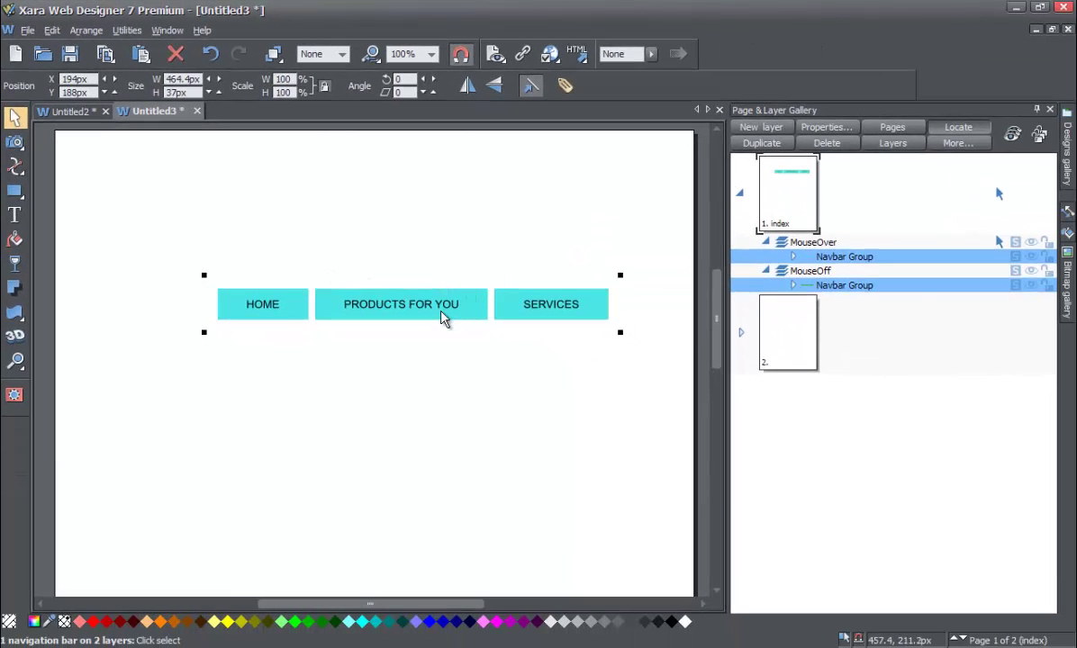
# Review the navigation bar's properties with its buttons and settings, leaving them as they are and closing the dialog.
pyautogui.rightClick(441, 316)
pyautogui.click(496, 322)
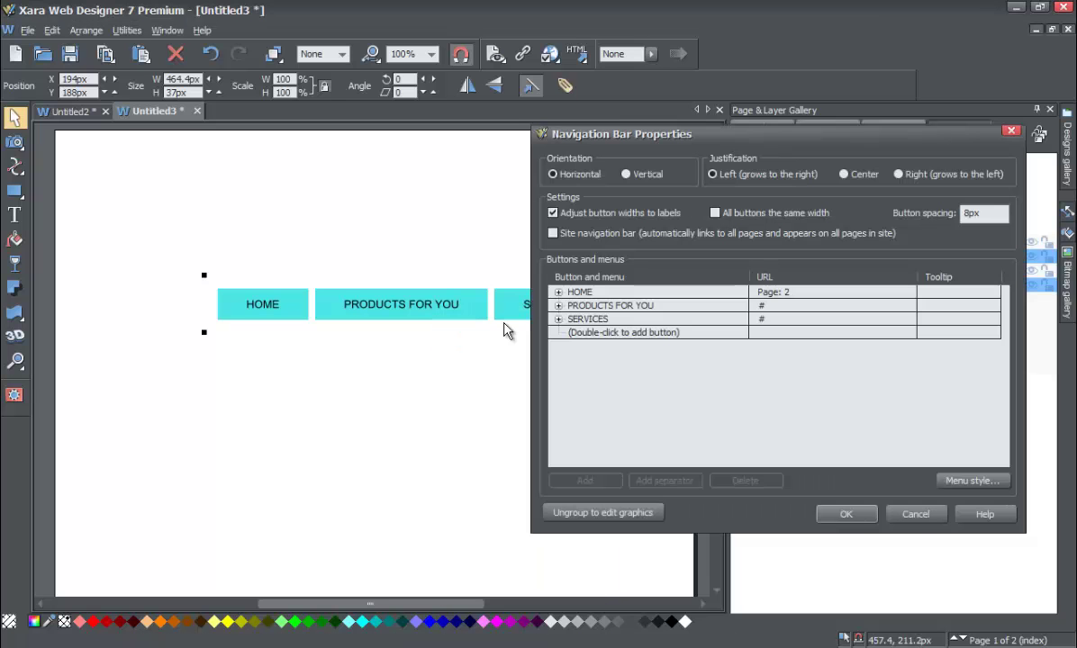
pyautogui.moveTo(671, 135)
pyautogui.mouseDown()
pyautogui.moveTo(700, 141)
pyautogui.moveTo(657, 137)
pyautogui.mouseUp()
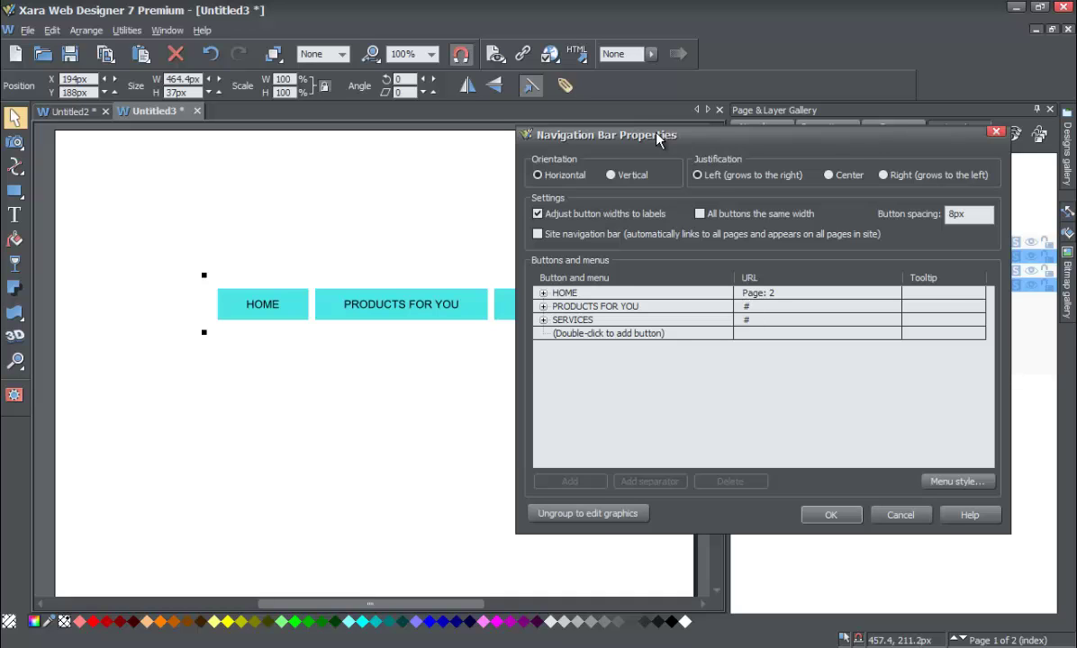
pyautogui.moveTo(657, 135); pyautogui.dragTo(635, 128)
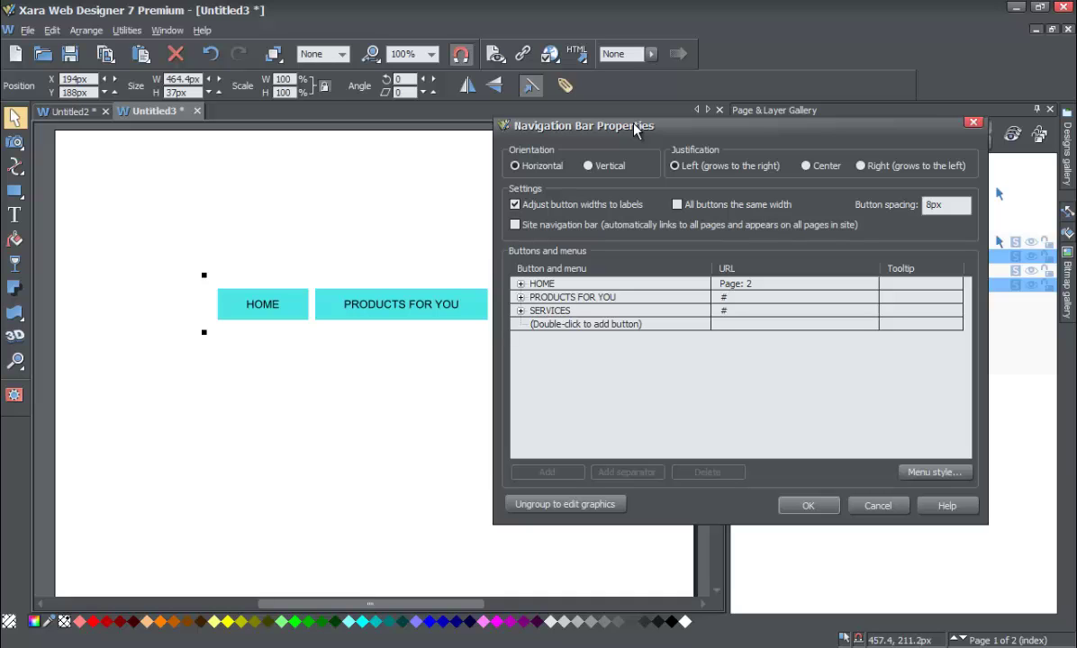
pyautogui.moveTo(635, 127); pyautogui.dragTo(617, 145)
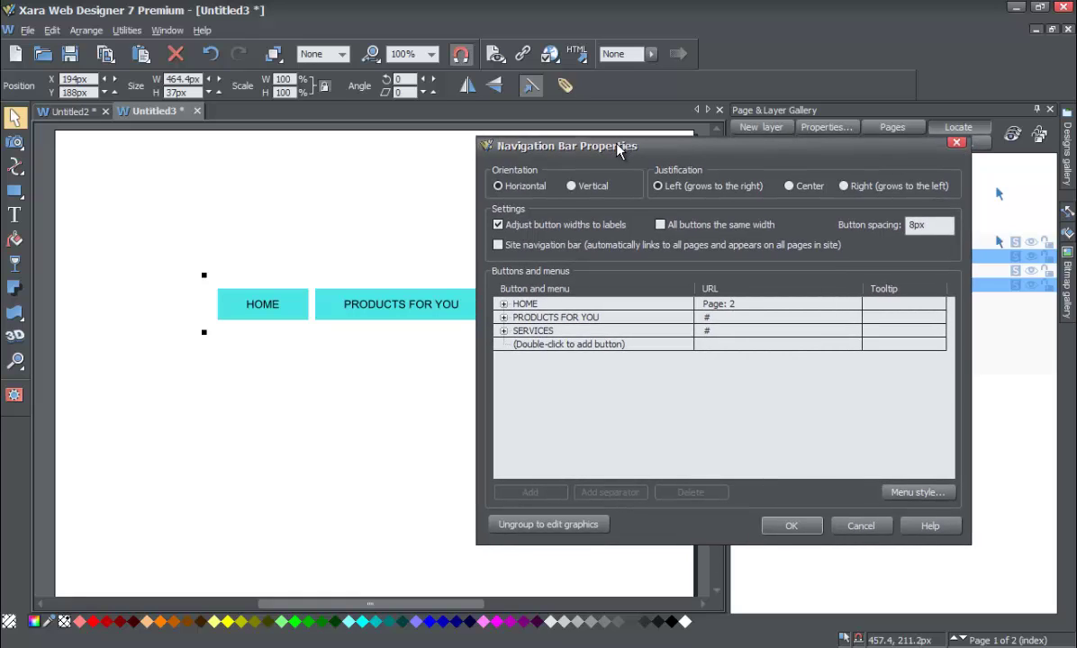
pyautogui.click(788, 526)
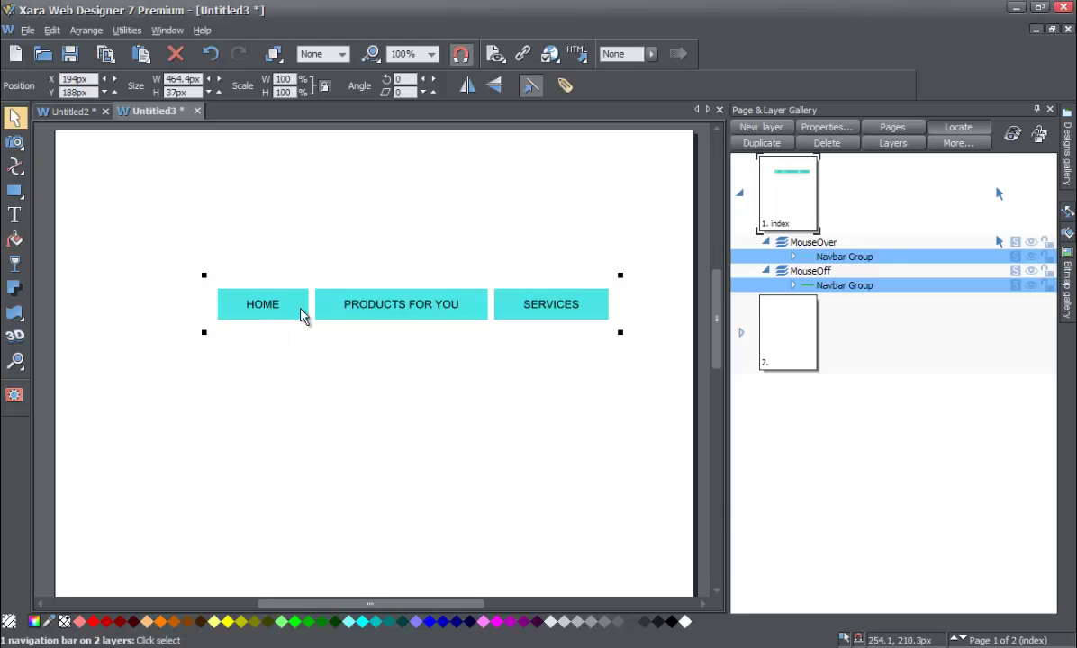